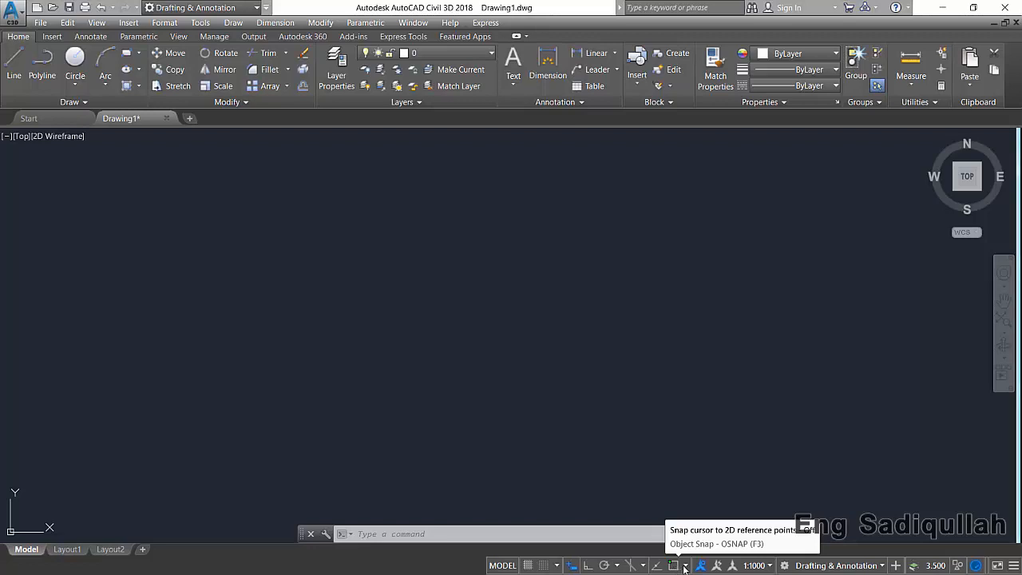
Draw a single long line, rising slightly to the right, across the upper part of the drawing area
left_click(17, 69)
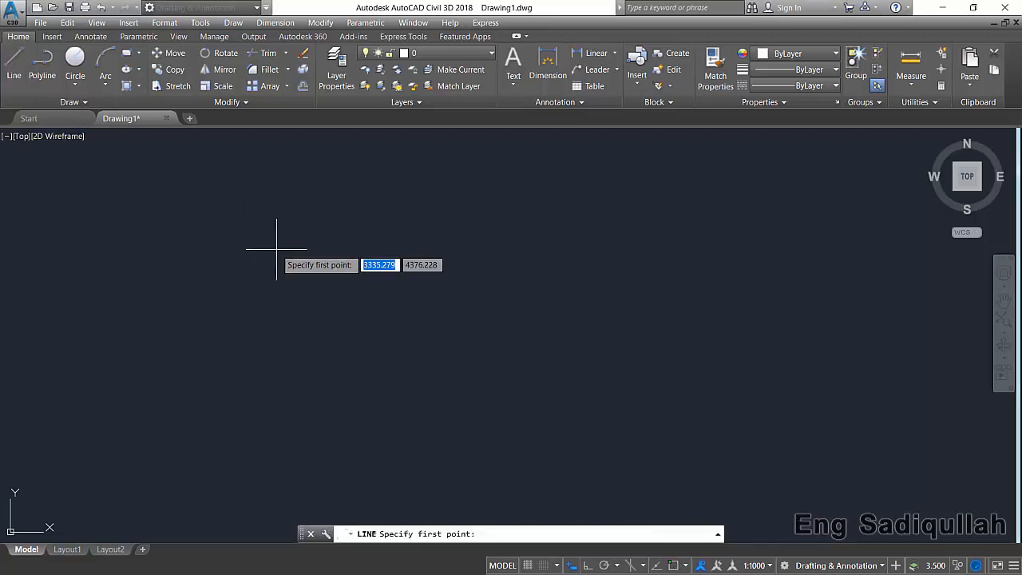
left_click(224, 228)
left_click(580, 204)
key("Return")
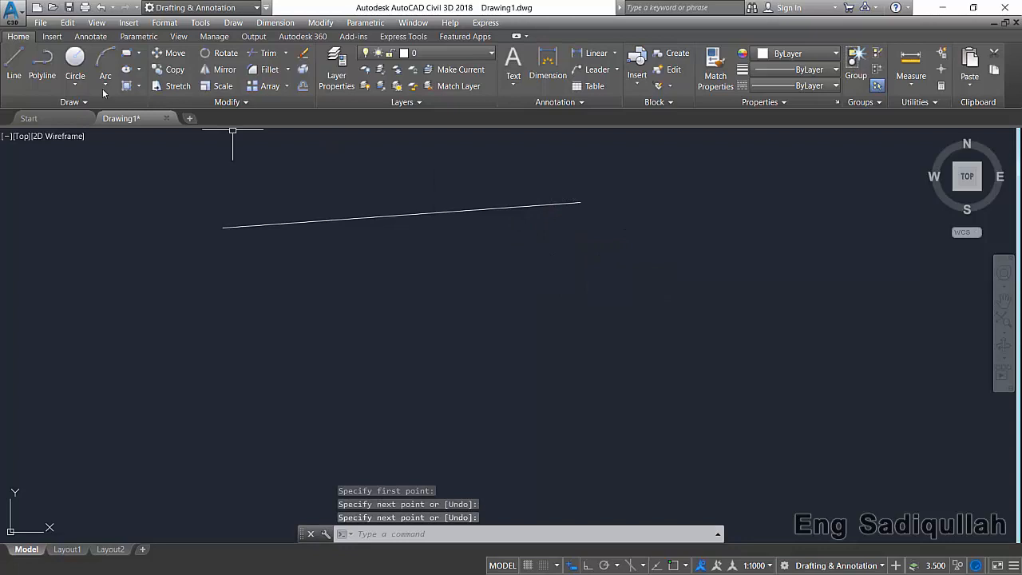
left_click(401, 298)
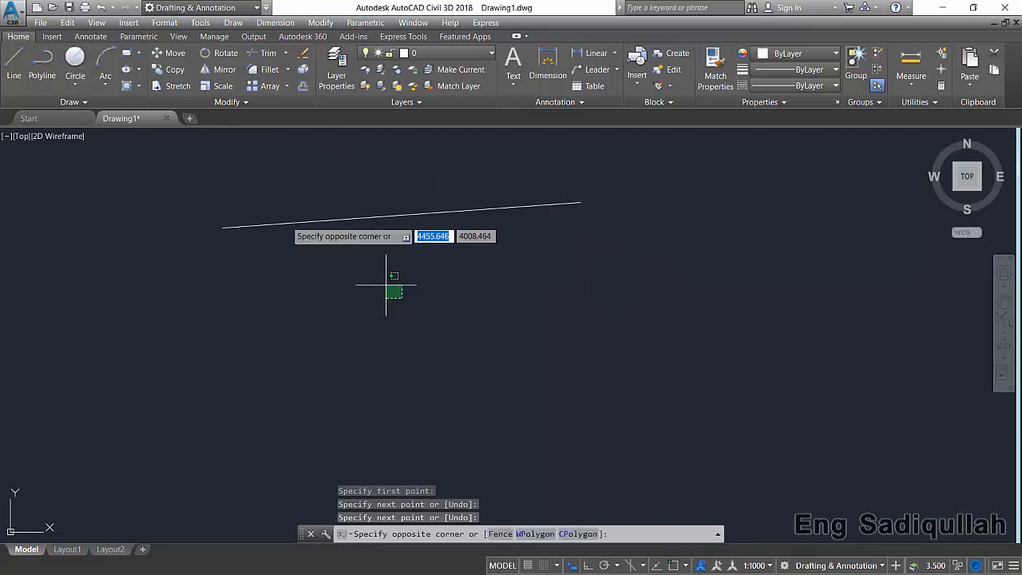
left_click(245, 247)
Draw a circle just below the middle of the line, without touching it
left_click(75, 62)
left_click(442, 313)
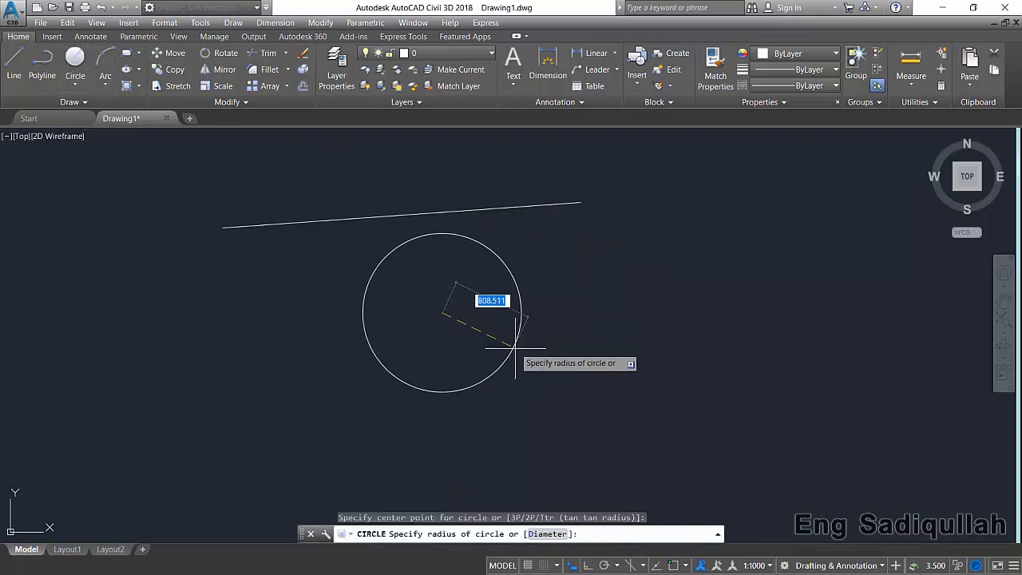
left_click(506, 343)
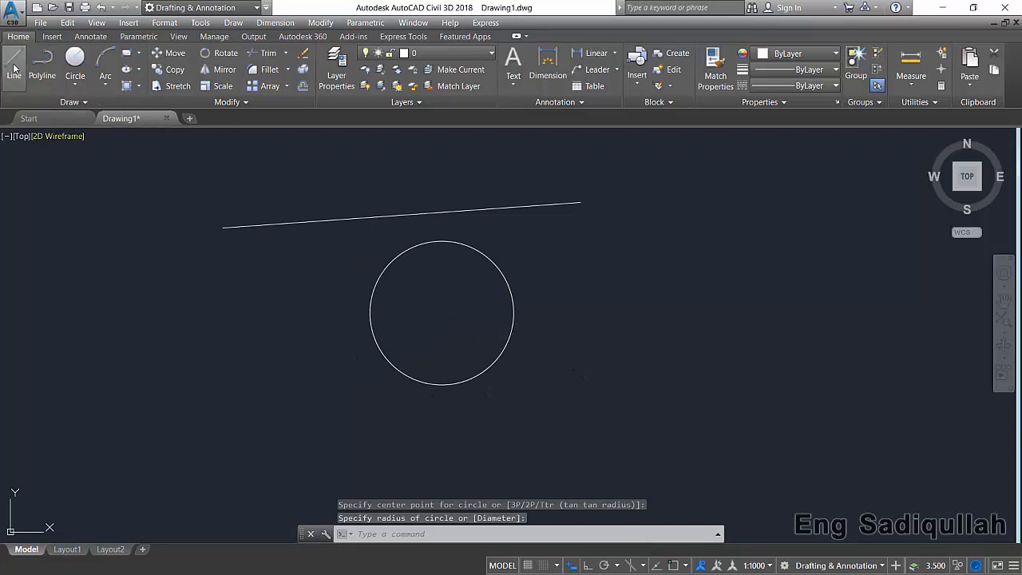
Turn on object snap and disable its Endpoint mode so that no running snap mode stays active
left_click(675, 566)
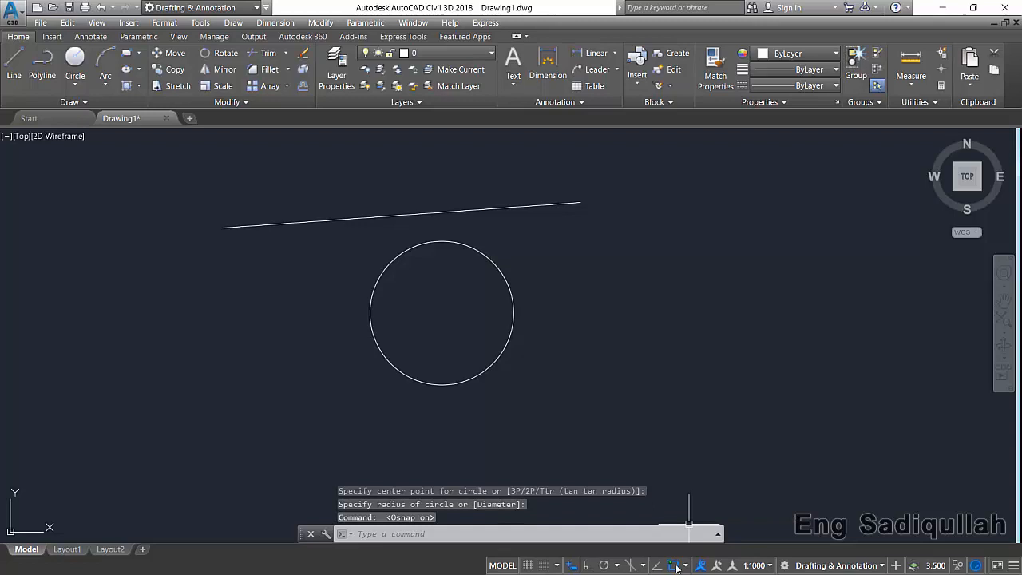
left_click(686, 566)
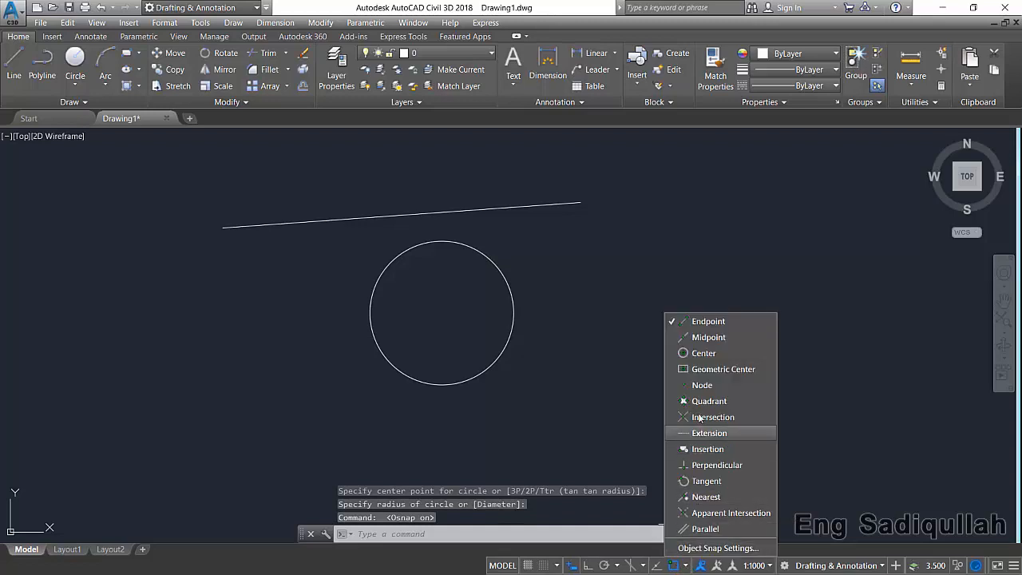
left_click(713, 327)
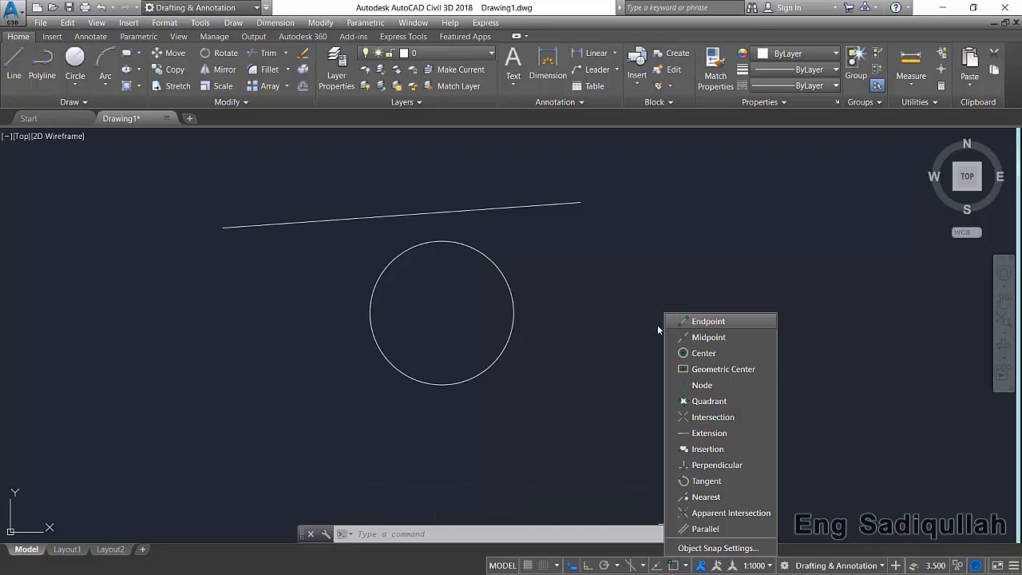
left_click(627, 338)
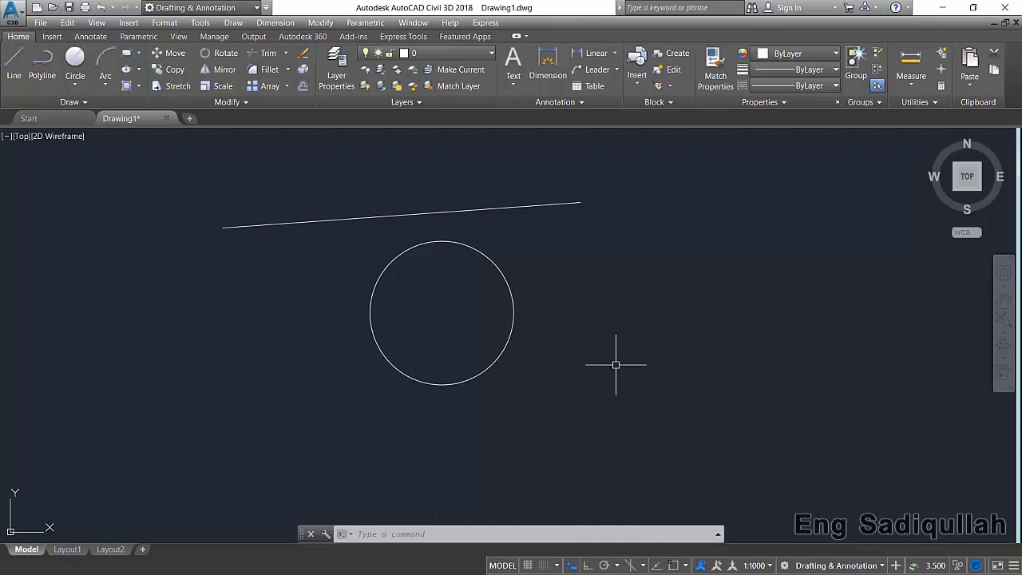
left_click(14, 64)
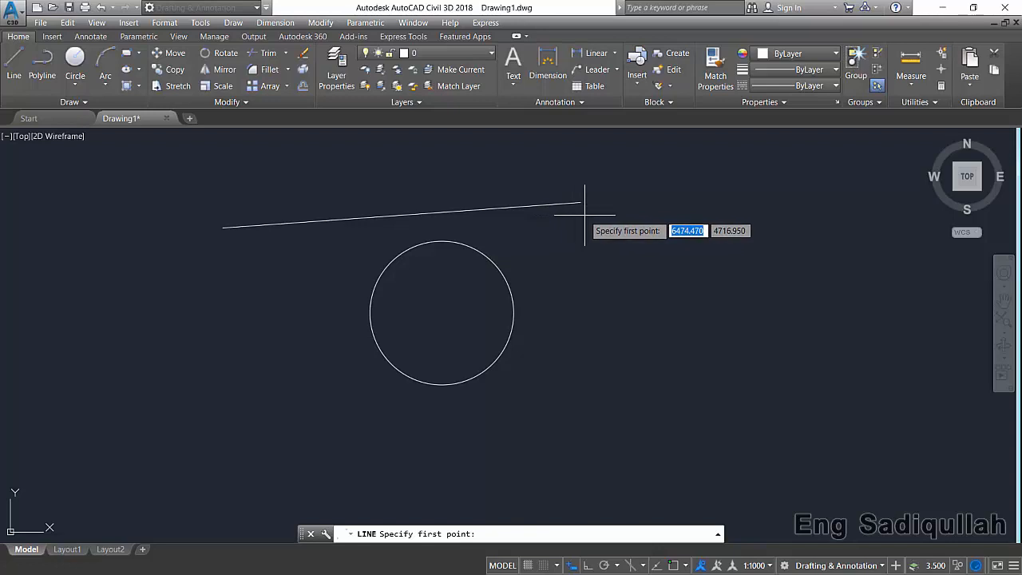
right_click(594, 212, "shift")
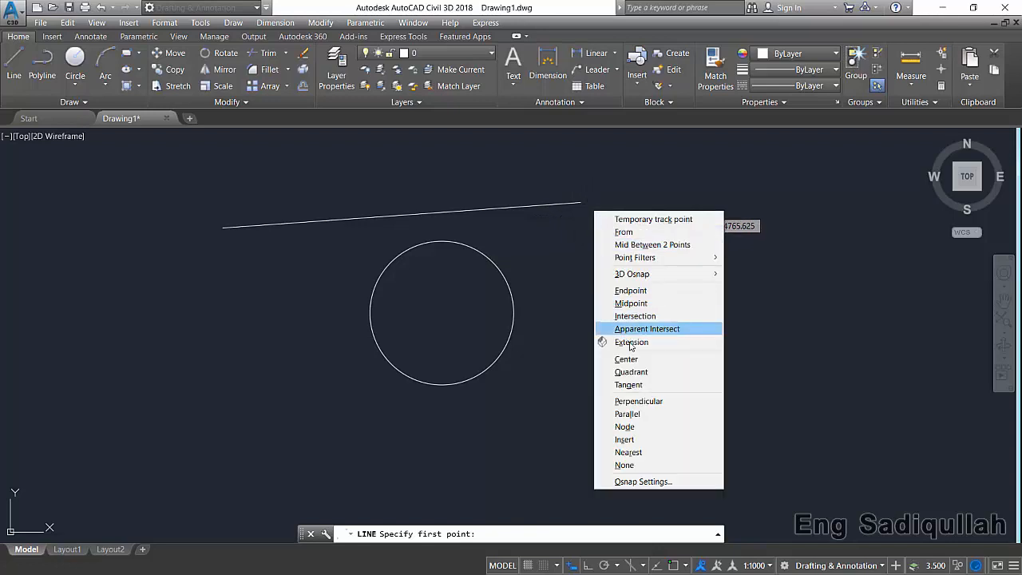
left_click(550, 372)
key("Escape")
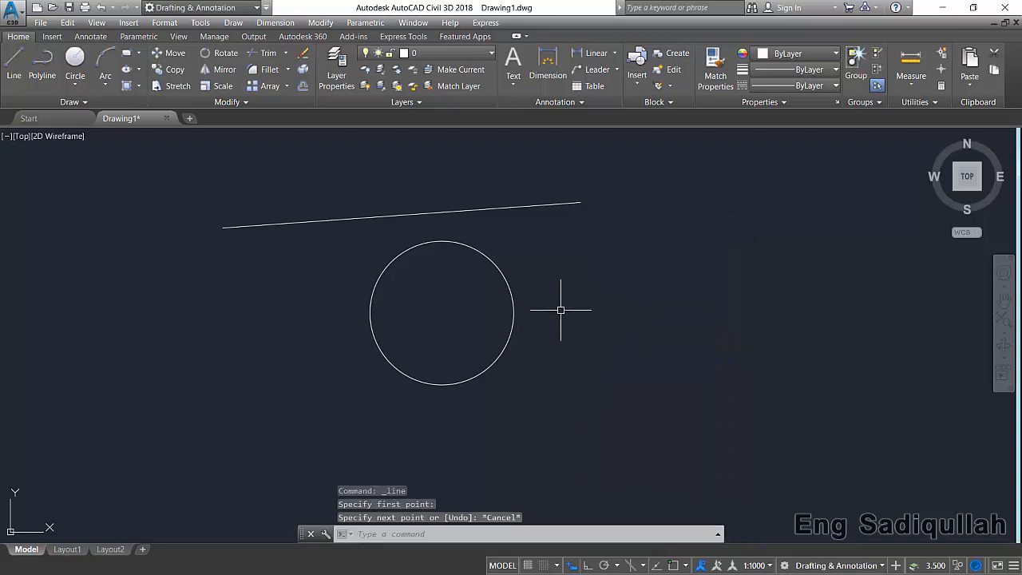
Start a line at the upper line's right endpoint with the "end" snap override and run it down to the right
key("Return")
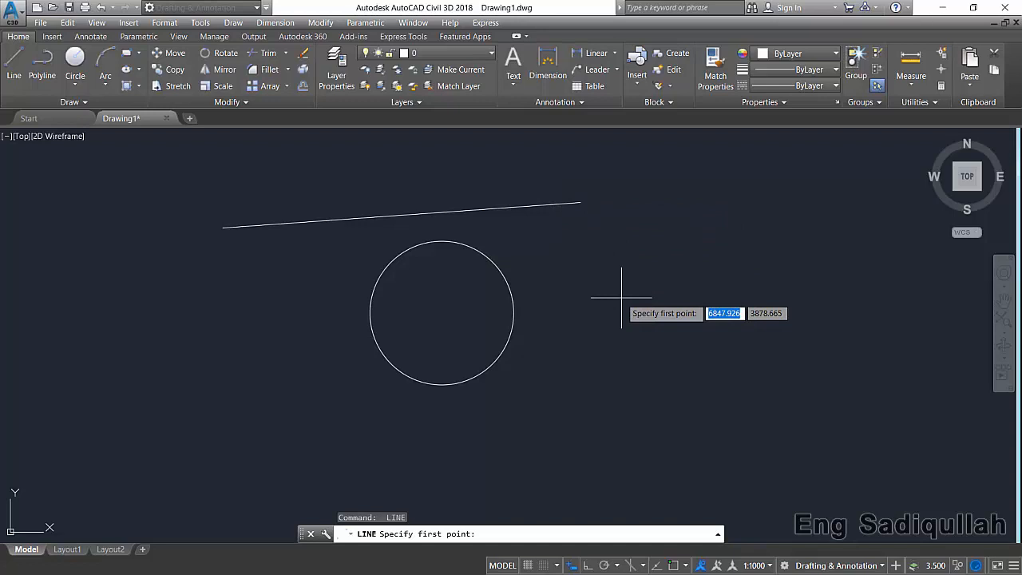
type("end")
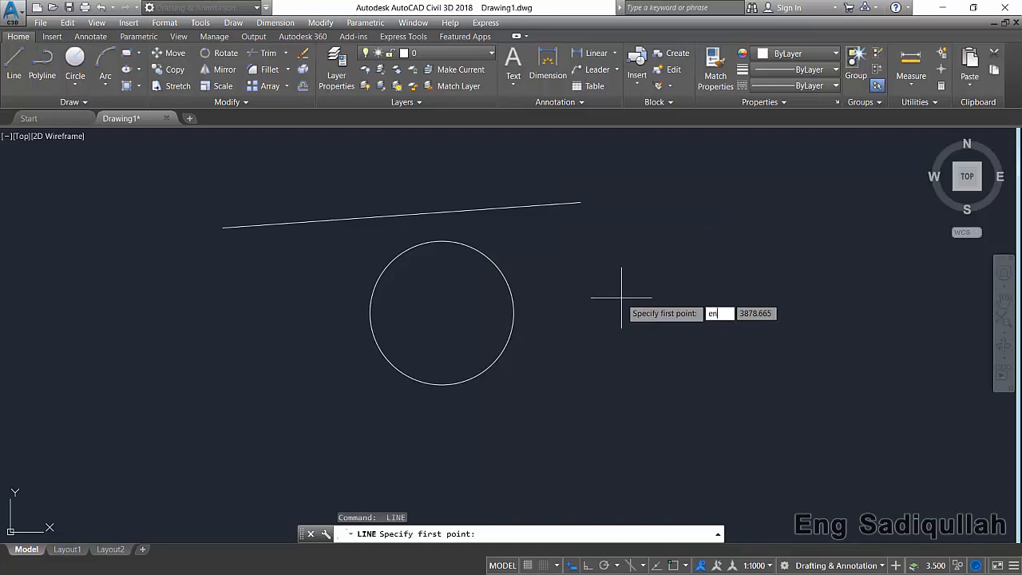
key("Return")
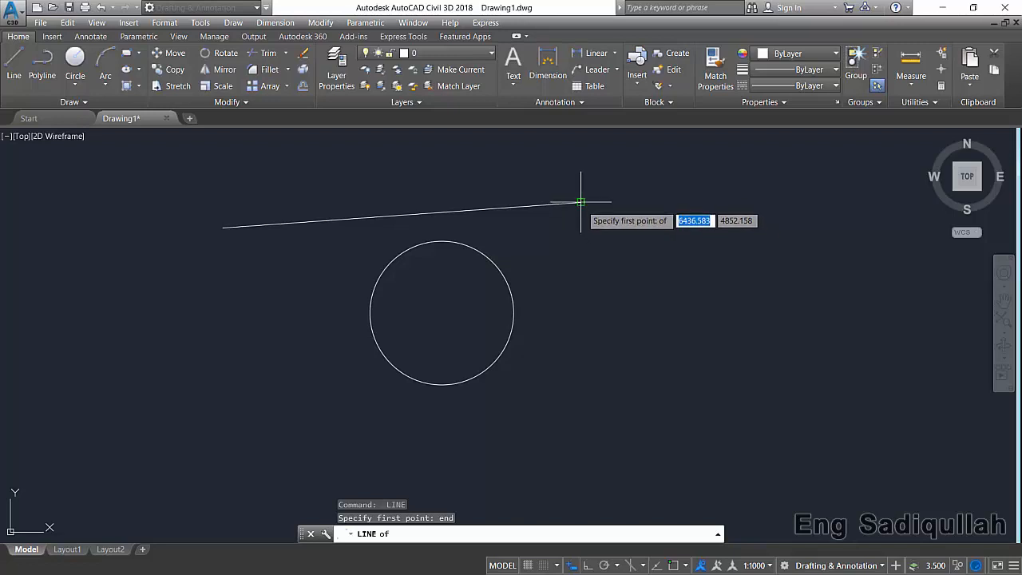
left_click(583, 202)
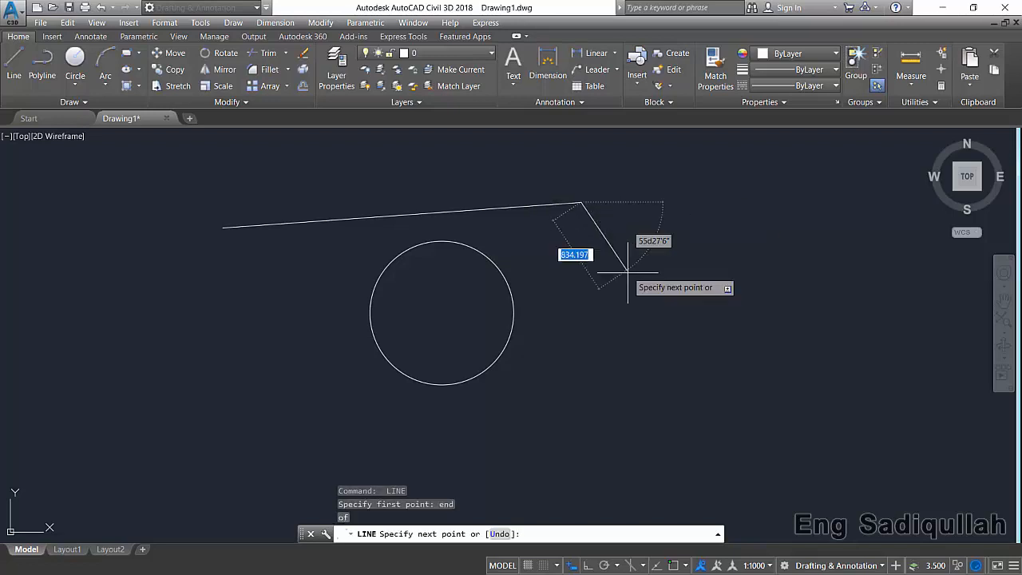
left_click(661, 304)
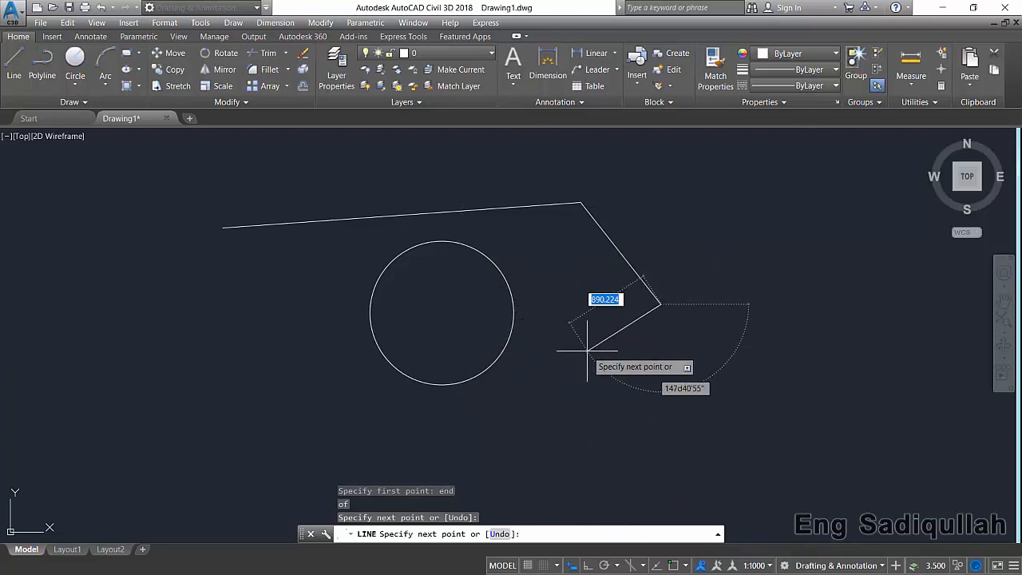
Continue the line to the circle's center with "cen" and down to its bottom quadrant with "qua"
type("cen")
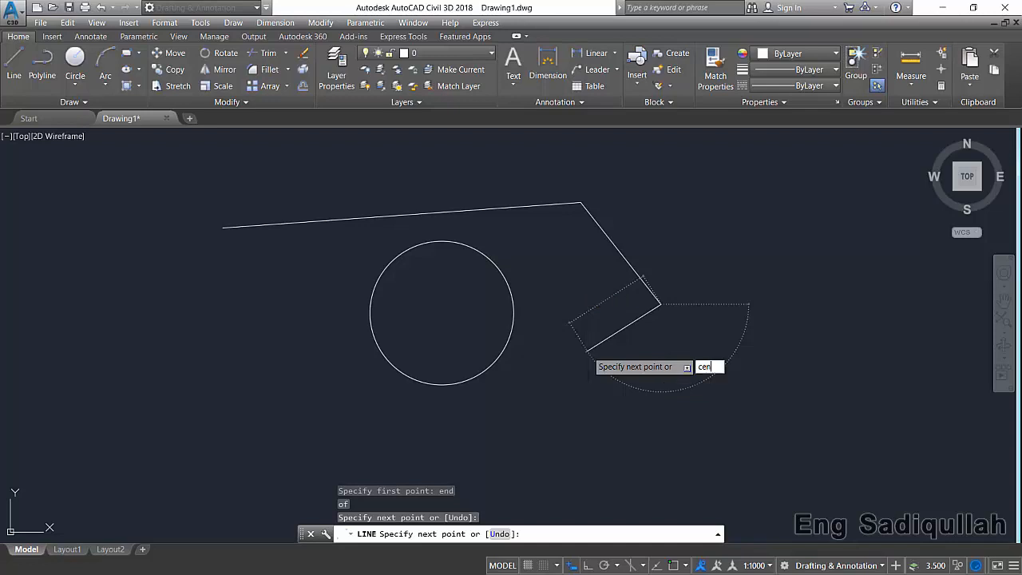
key("Return")
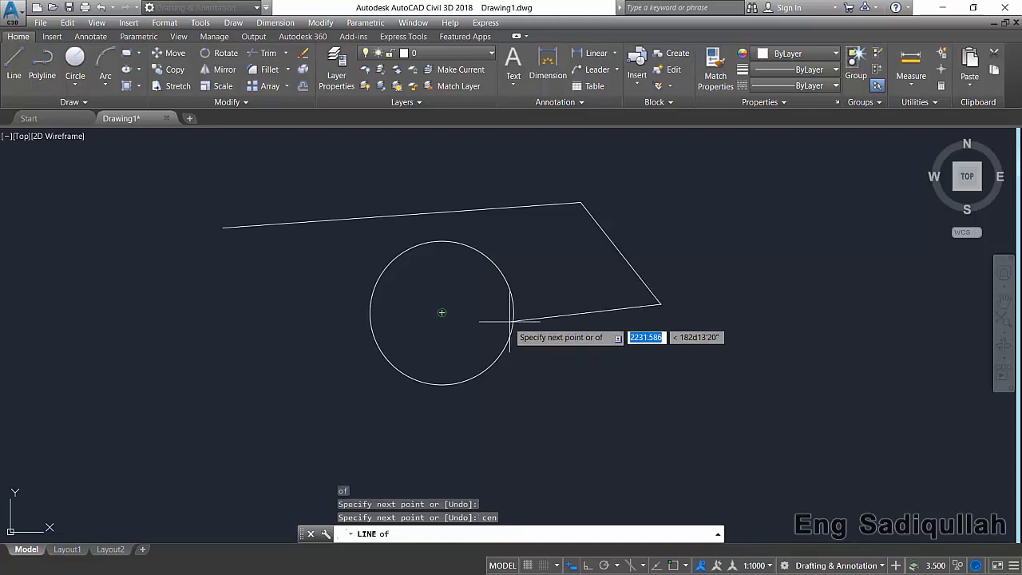
left_click(440, 310)
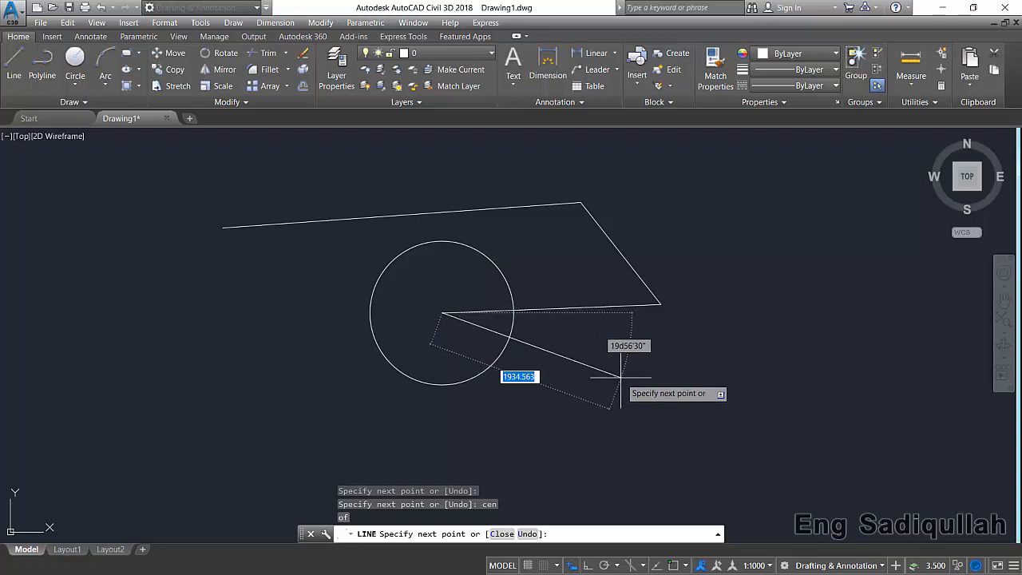
type("qua")
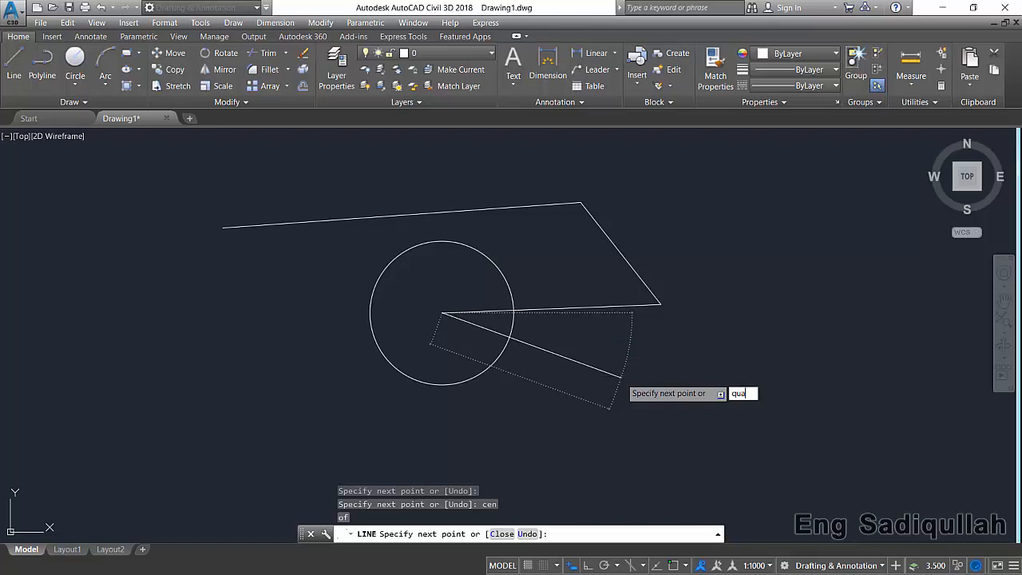
key("Return")
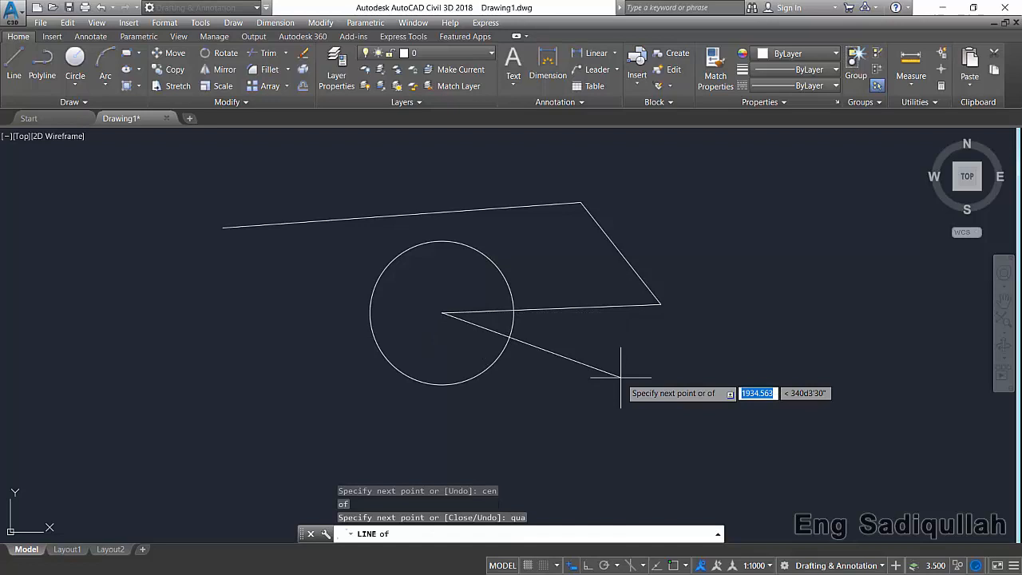
left_click(441, 384)
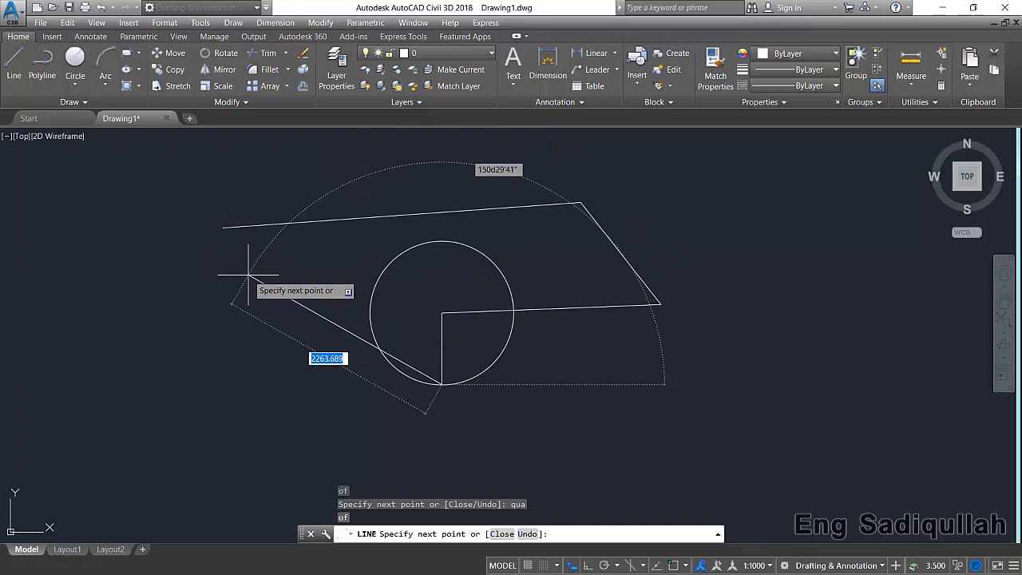
Continue the line to the upper line's midpoint and on to the midpoint of the segment entering the circle, using "mid" overrides
type("mid")
key("Return")
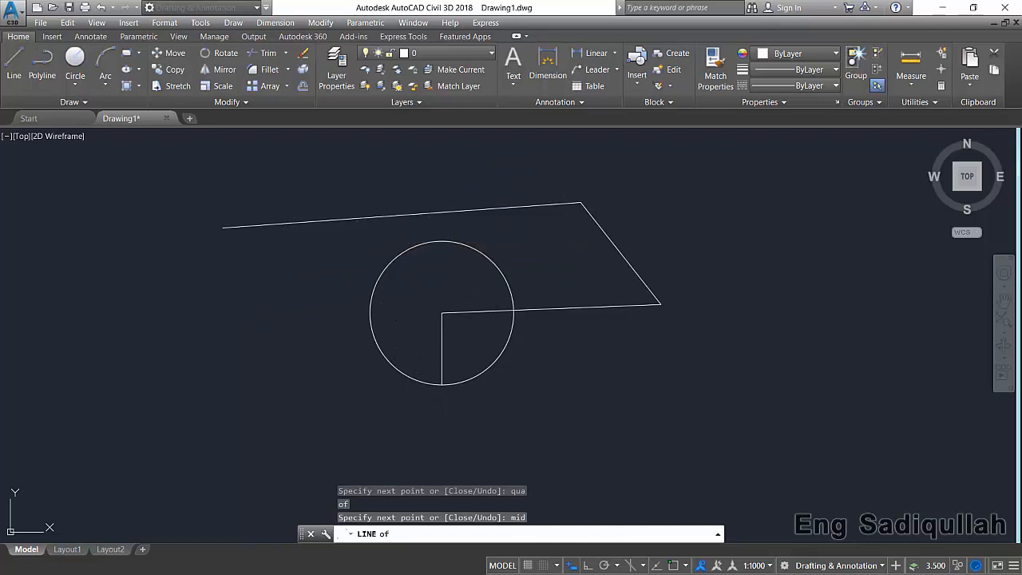
left_click(402, 215)
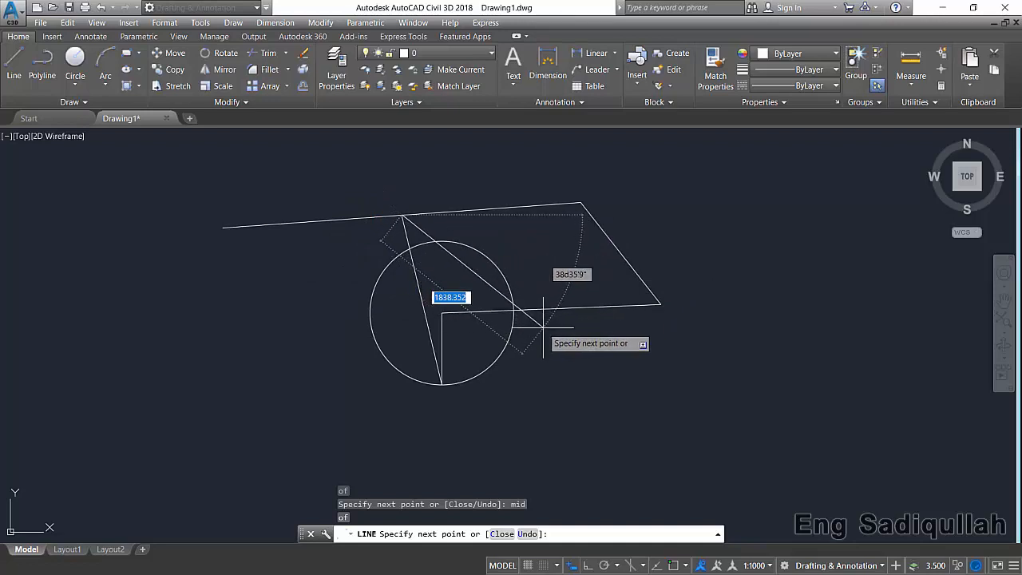
type("mid")
key("Return")
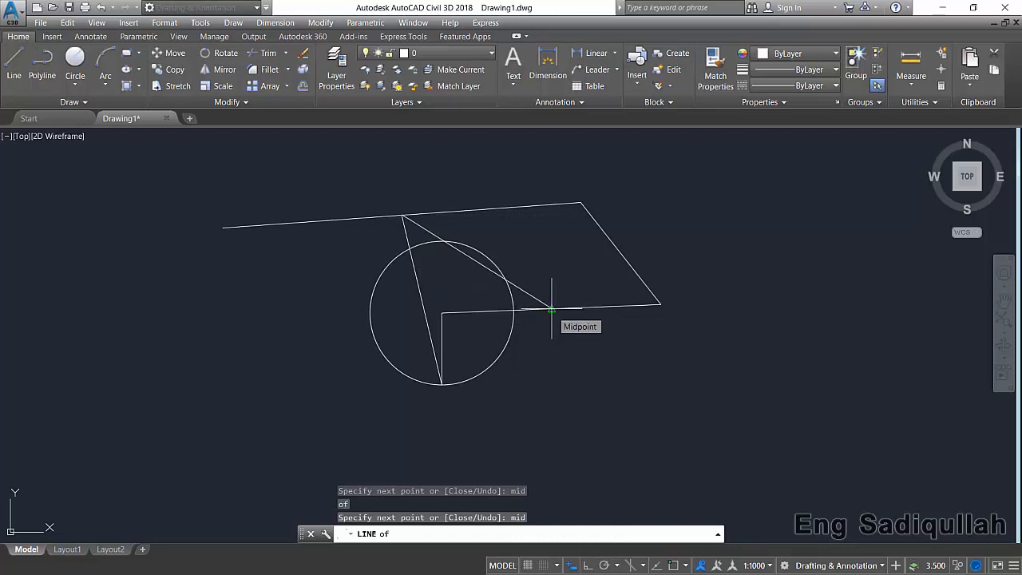
left_click(551, 309)
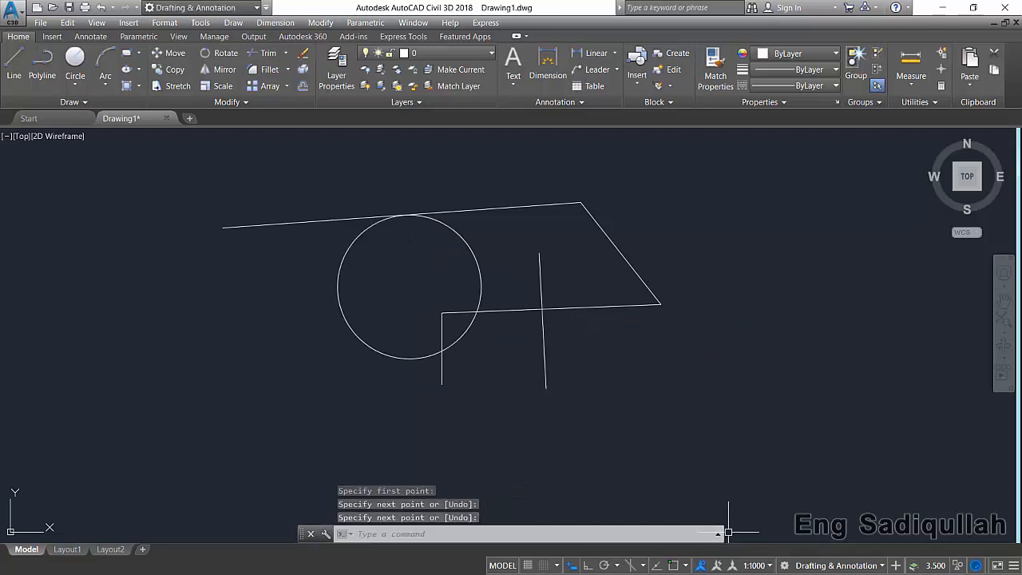
Enable all object snap modes in the drafting settings and try out the snap points with the Line command
left_click(688, 565)
left_click(718, 549)
left_click(529, 135)
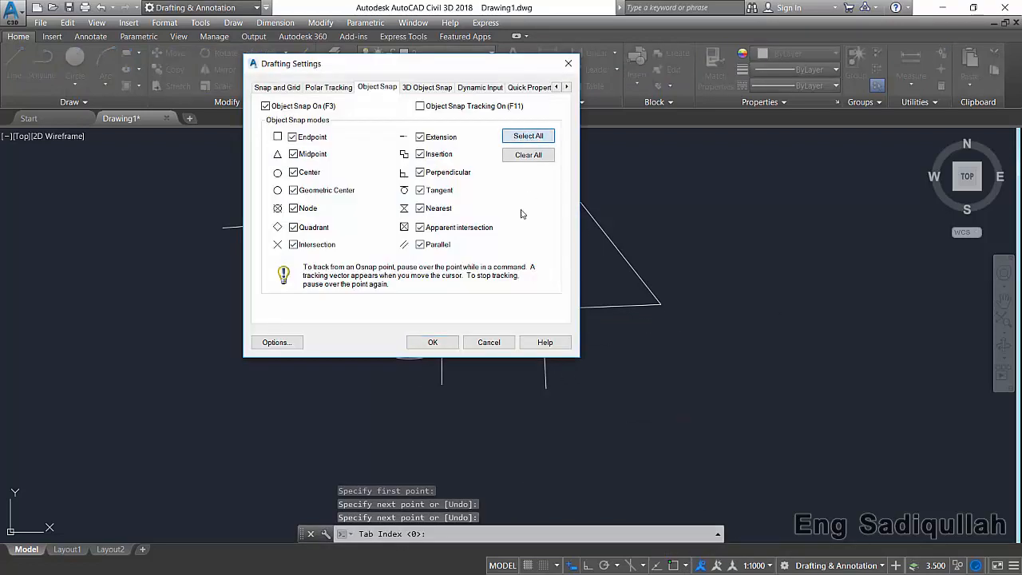
left_click(432, 342)
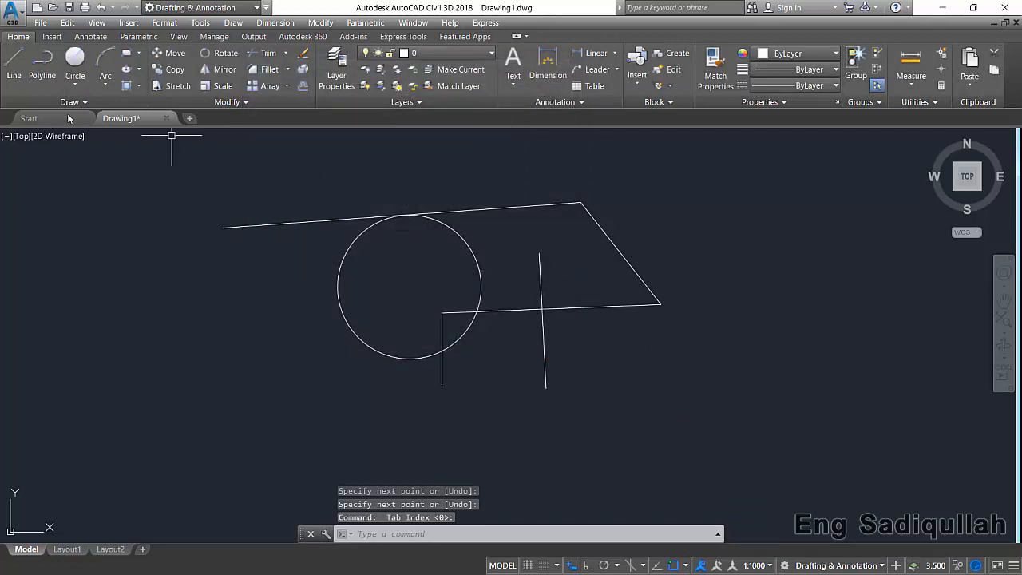
left_click(16, 67)
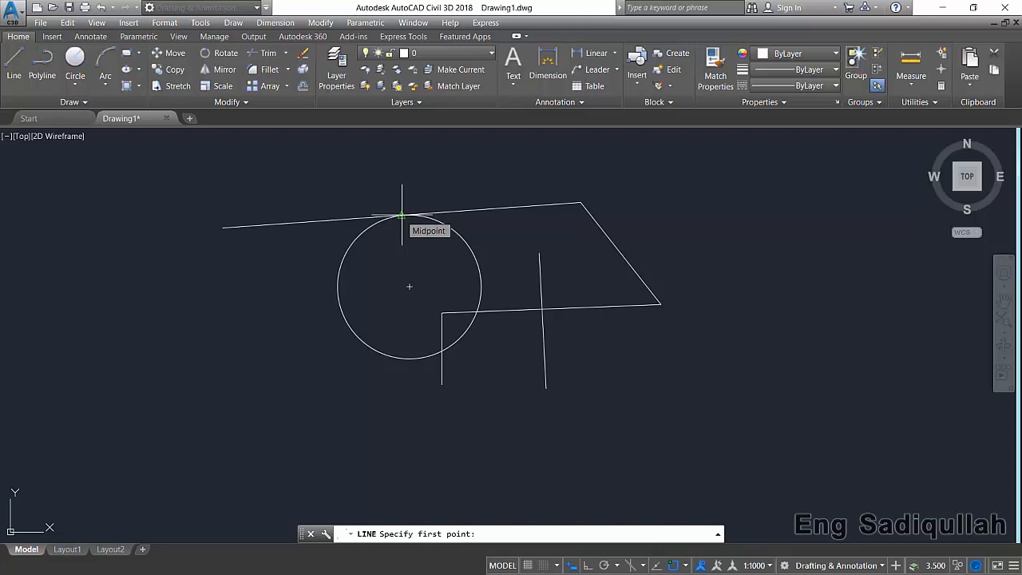
key("Escape")
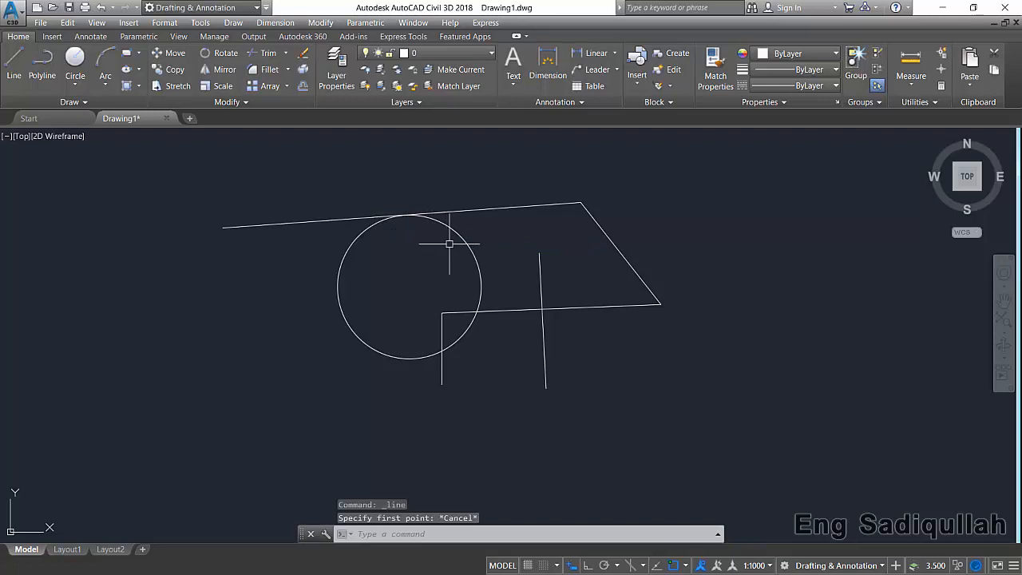
Restrict the object snap modes to Endpoint, Midpoint, Intersection, Extension and Perpendicular, and turn on object snap tracking
left_click(686, 566)
left_click(707, 549)
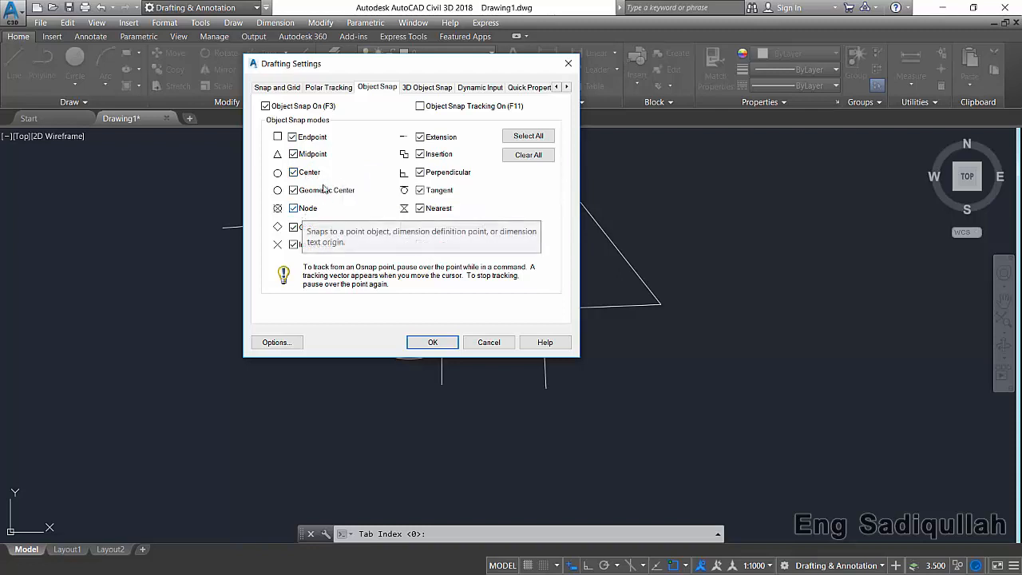
left_click(531, 157)
left_click(312, 136)
left_click(311, 154)
left_click(294, 244)
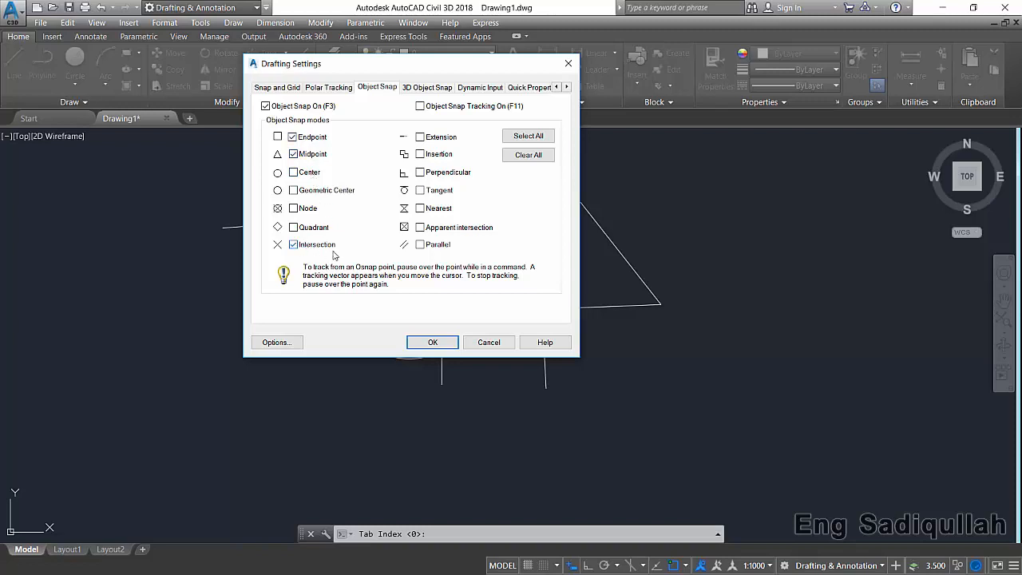
left_click(424, 137)
left_click(454, 174)
left_click(432, 342)
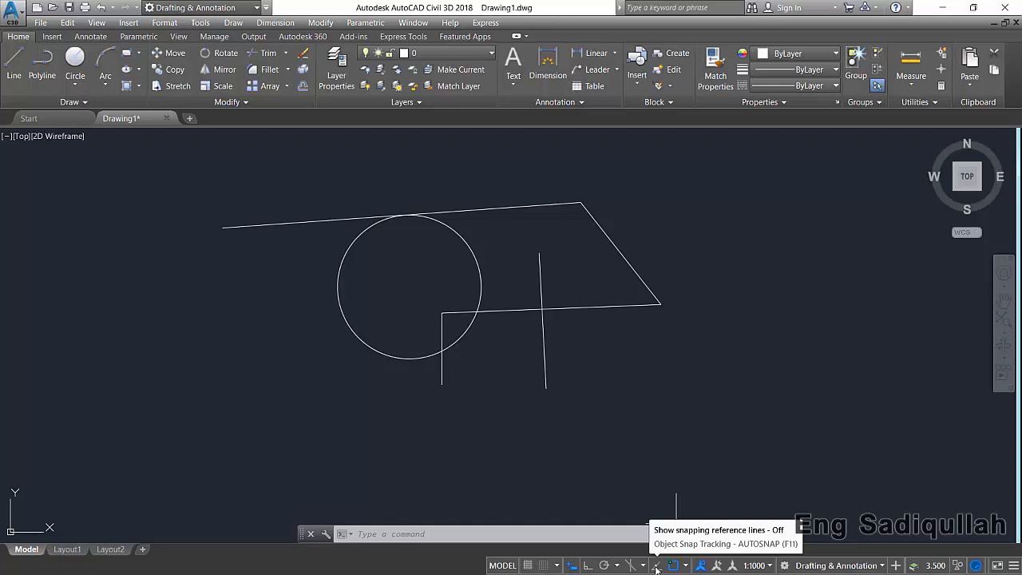
left_click(656, 567)
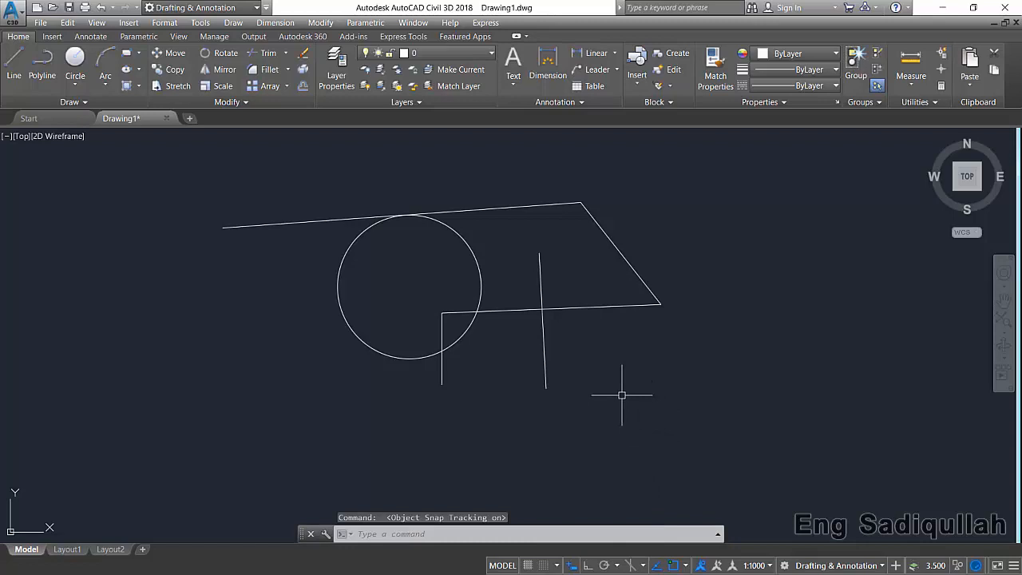
Draw a short slanted line to the left of the circle, below the long upper line's left end
left_click(15, 64)
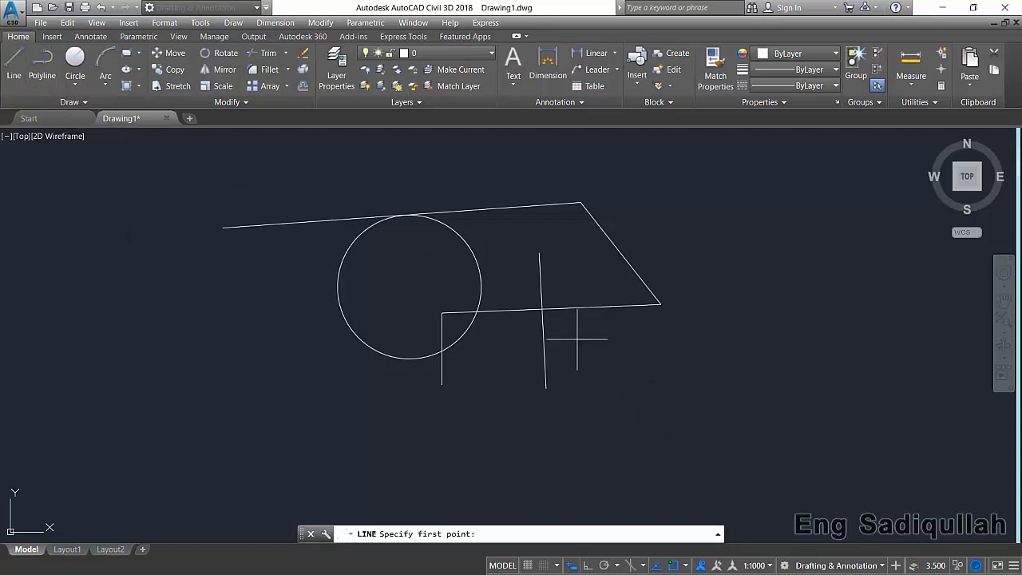
mouse_move(645, 362)
middle_mouse_down()
mouse_move(577, 372)
mouse_move(655, 354)
middle_mouse_up()
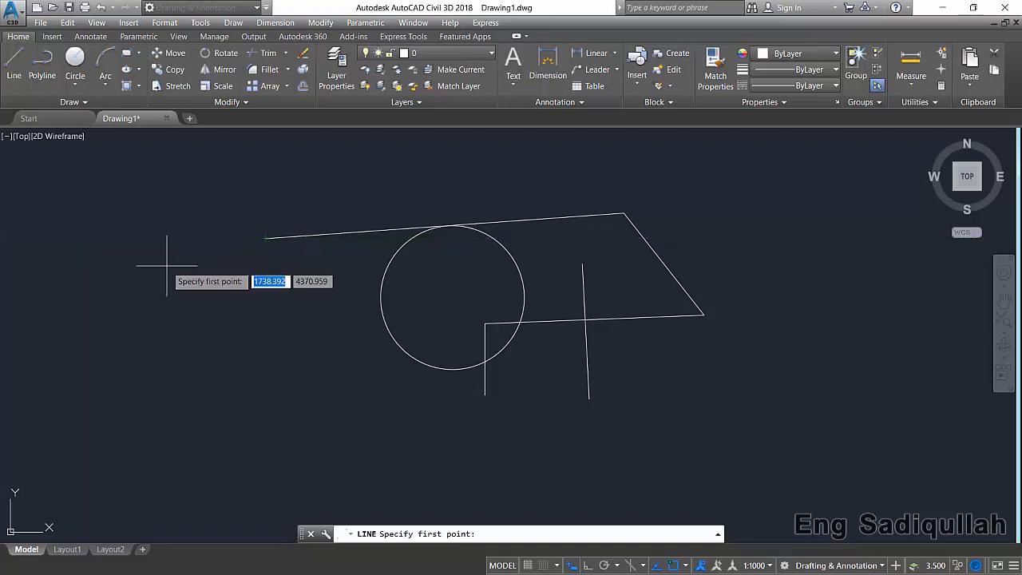
left_click(300, 366)
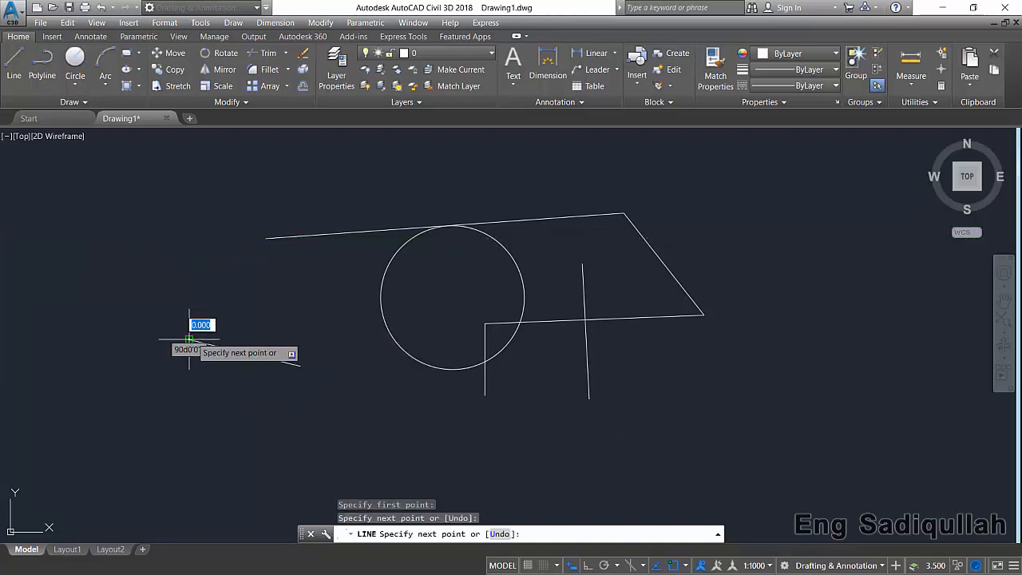
left_click(189, 339)
key("Return")
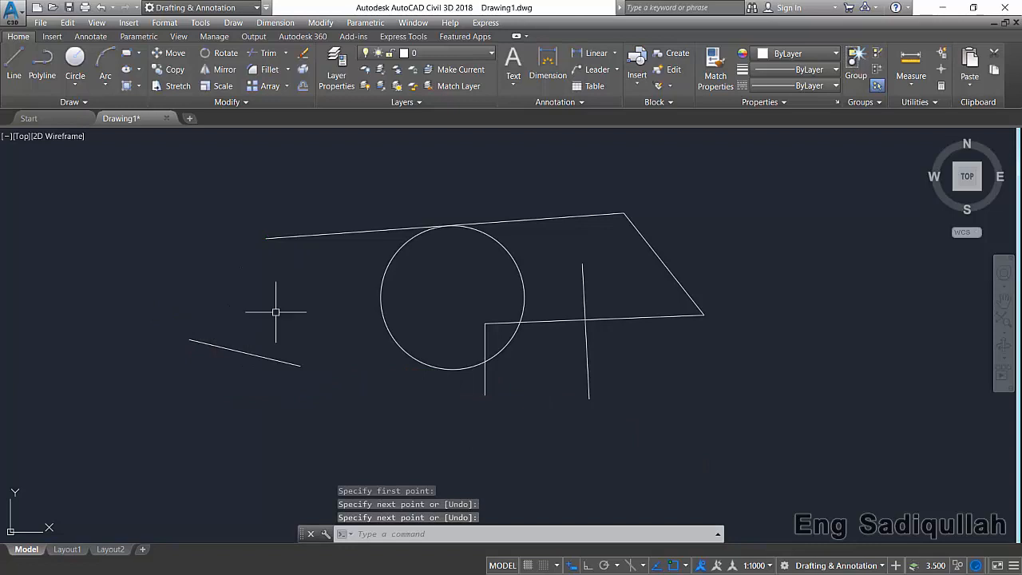
Turn off object snap tracking and try the Line command from the short slanted line's left endpoint
left_click(657, 567)
left_click(15, 64)
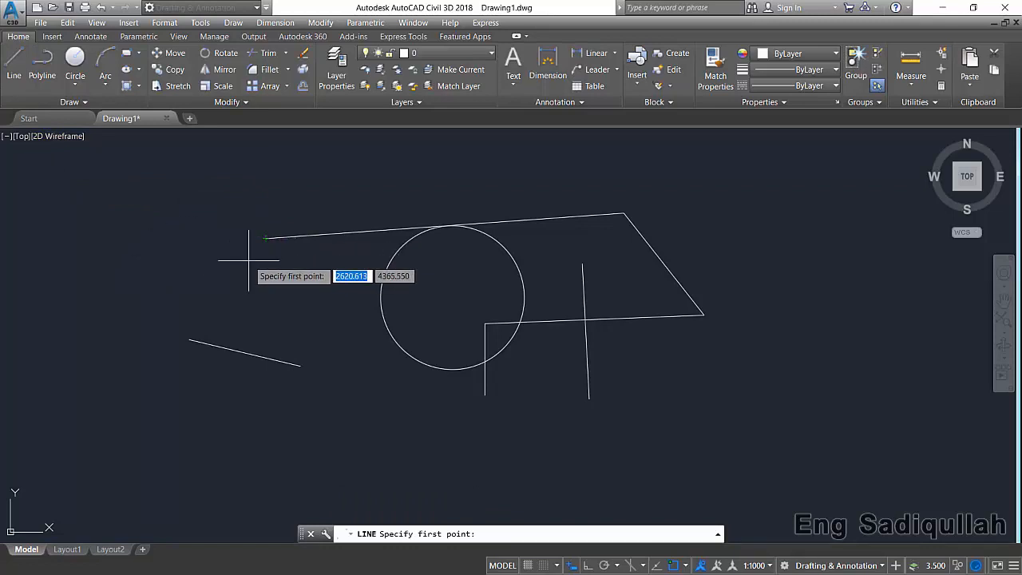
key("Return")
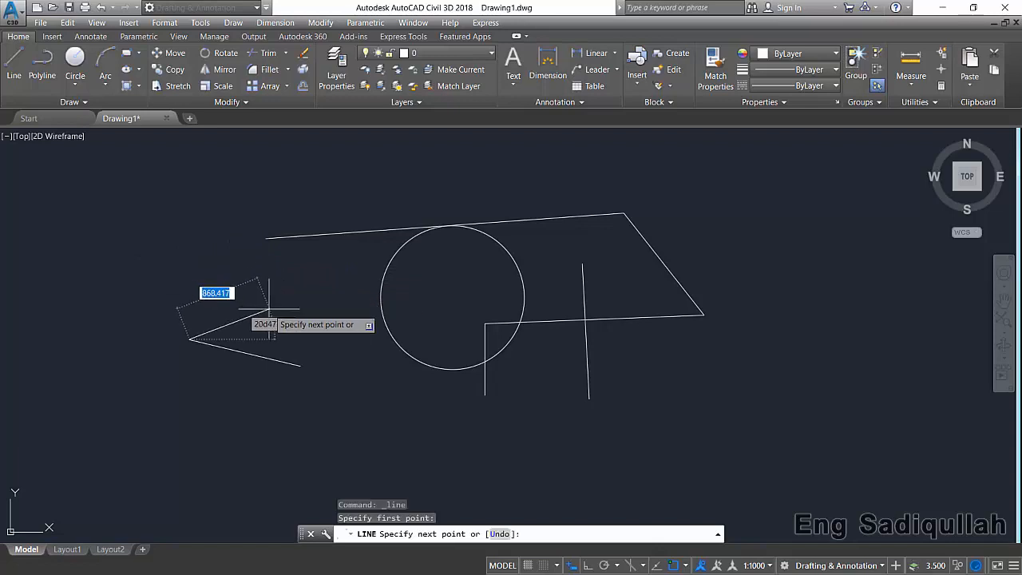
key("Return")
Draw a horizontal line below the circle and the connected lines with Ortho mode on
scroll(390, 270, "down", 2)
left_click(14, 64)
left_click(288, 373)
key("F8")
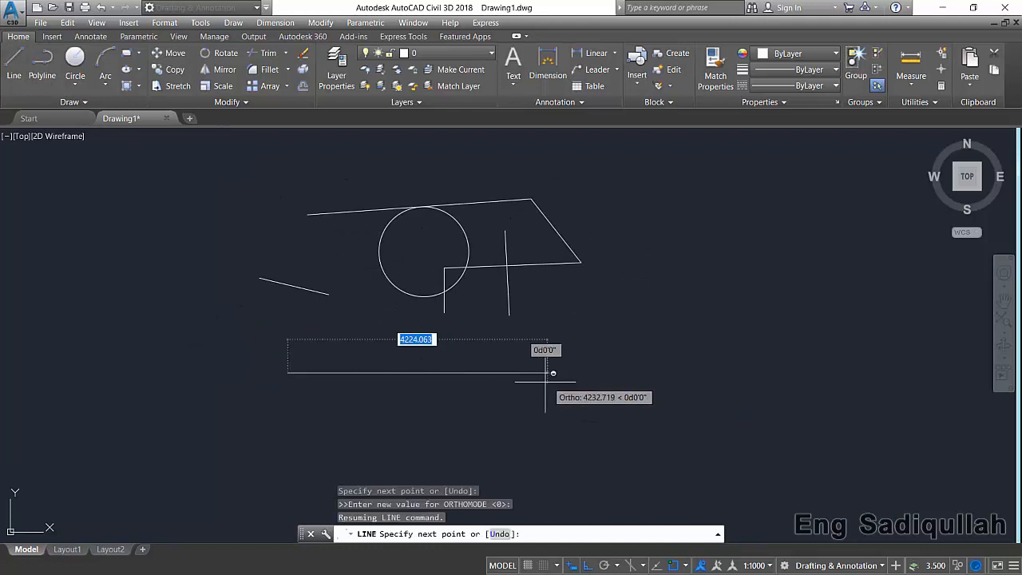
left_click(513, 381)
Try starting a line beyond the horizontal line's right endpoint, along its extension
left_click(15, 64)
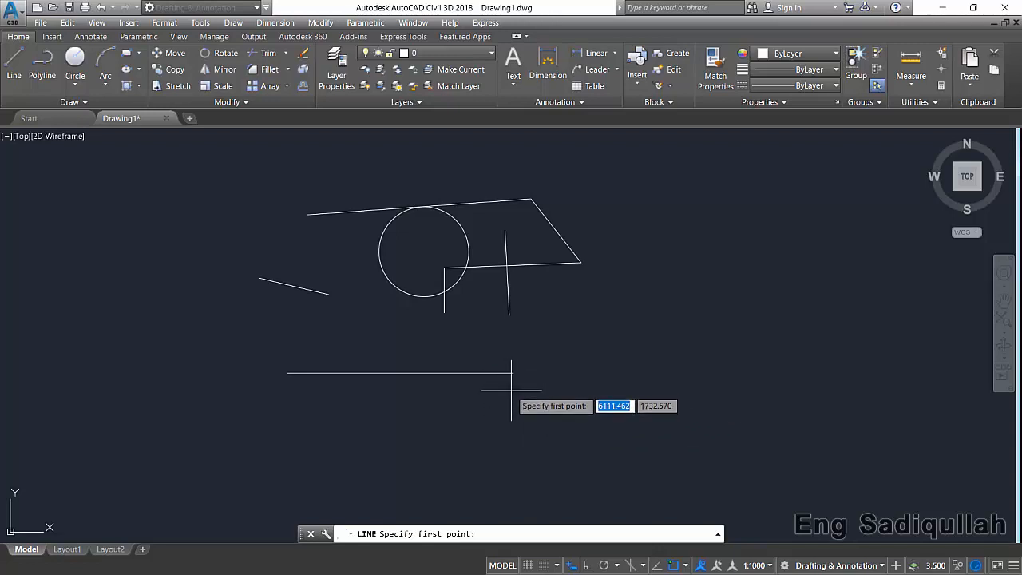
left_click(560, 373)
key("Return")
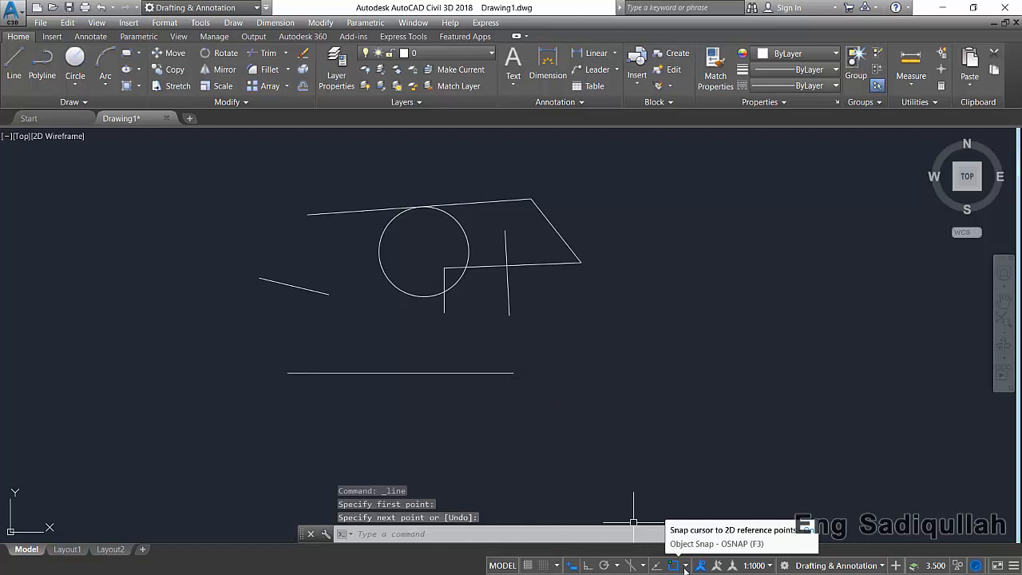
Review the running object snap modes in the drafting settings
left_click(685, 565)
left_click(703, 552)
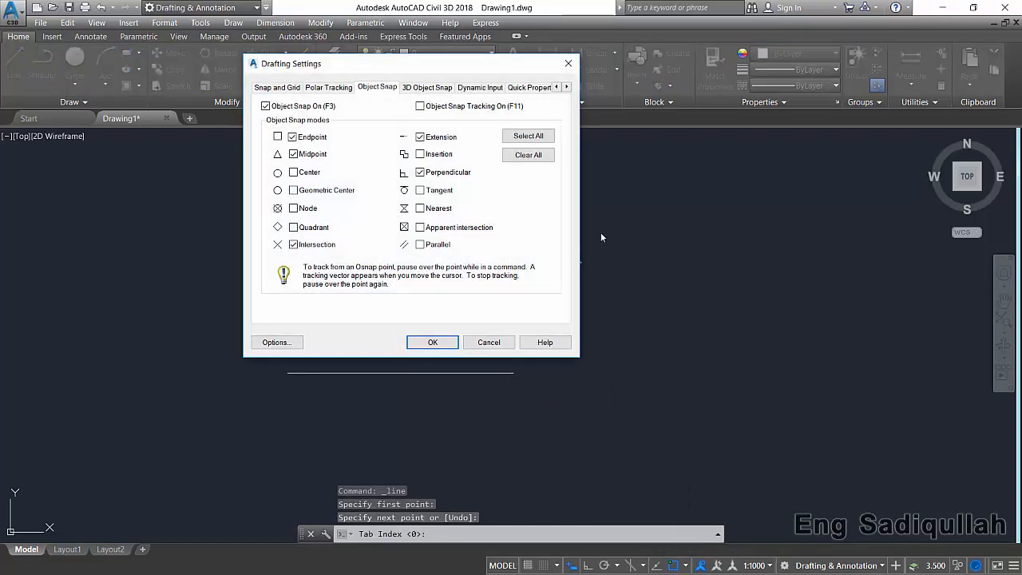
left_click(438, 342)
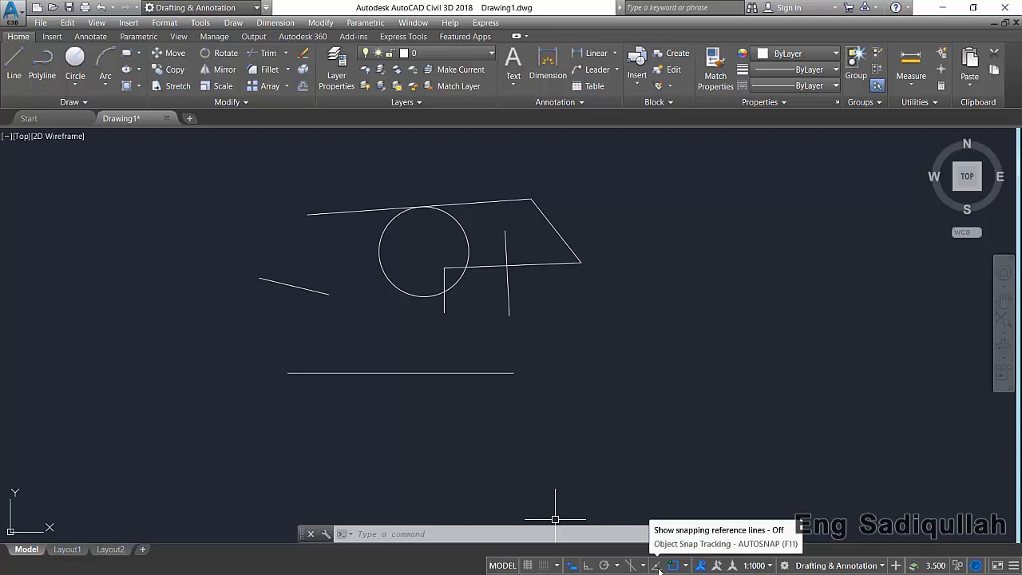
Try the Line command with object snap tracking on, starting at the horizontal line's right endpoint, and turn tracking off again
left_click(14, 63)
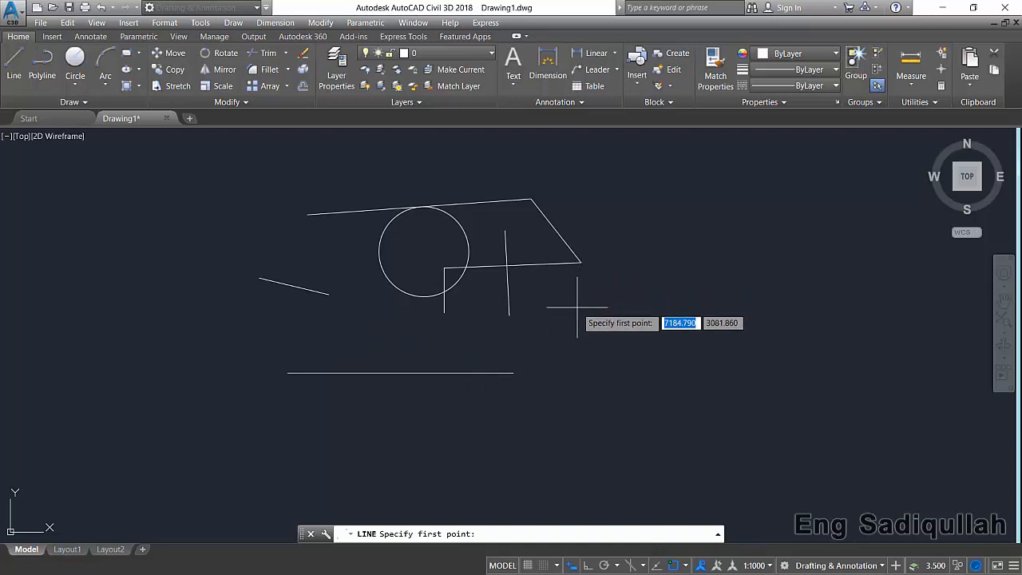
left_click(654, 565)
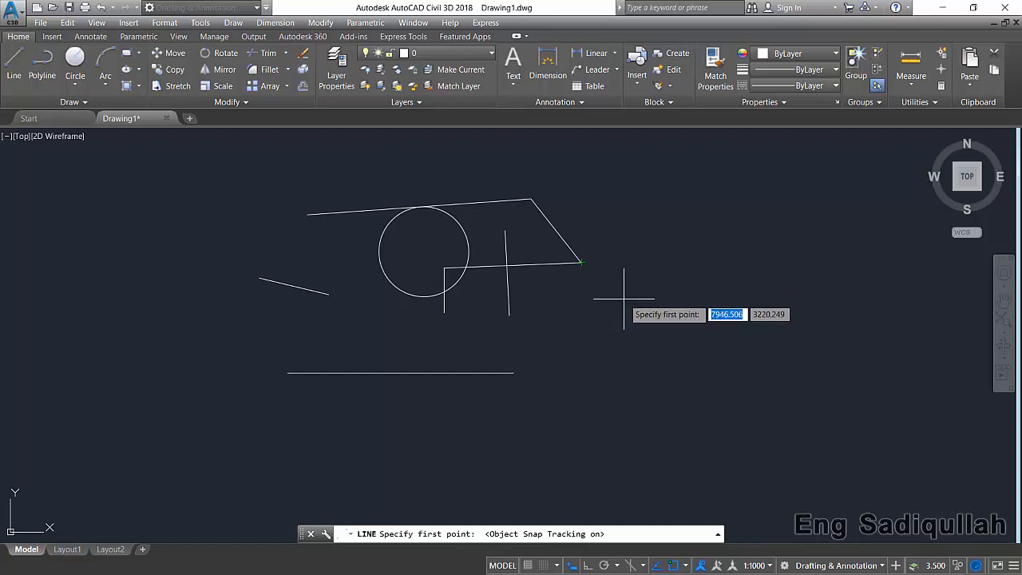
key("Return")
key("Return")
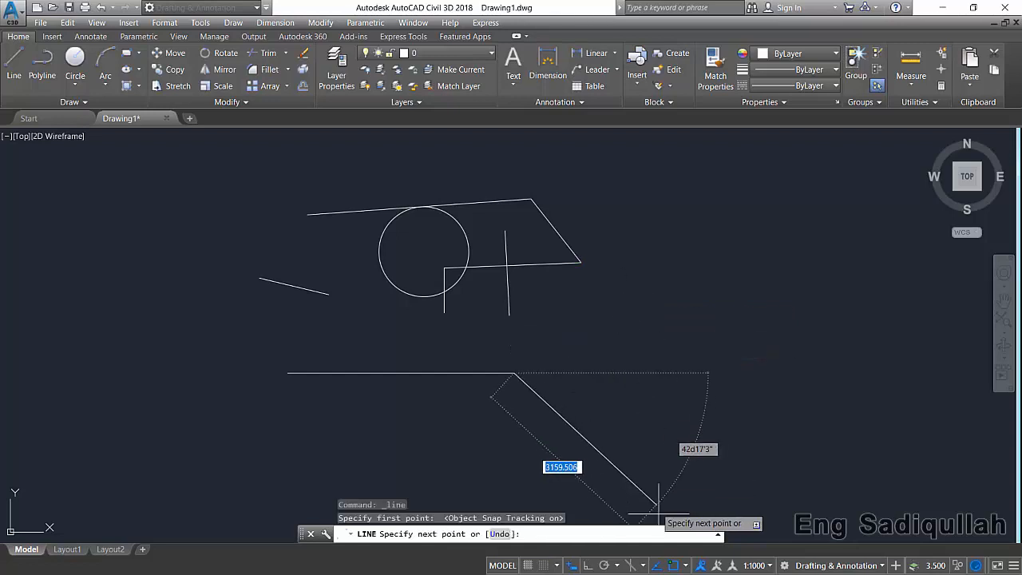
left_click(657, 565)
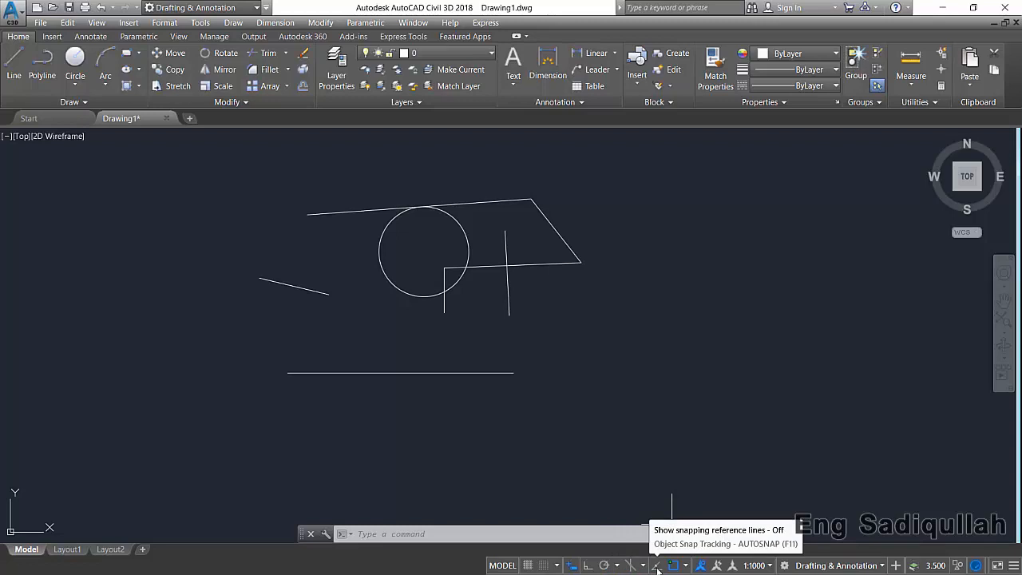
Turn on polar tracking and draw a long, slightly sloped line below the horizontal line
left_click(605, 566)
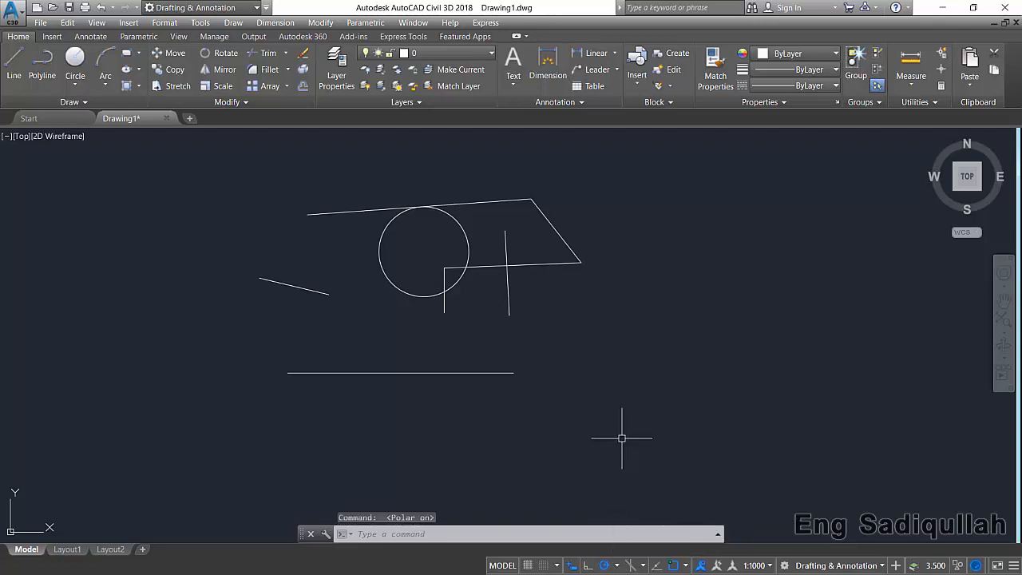
left_click(16, 63)
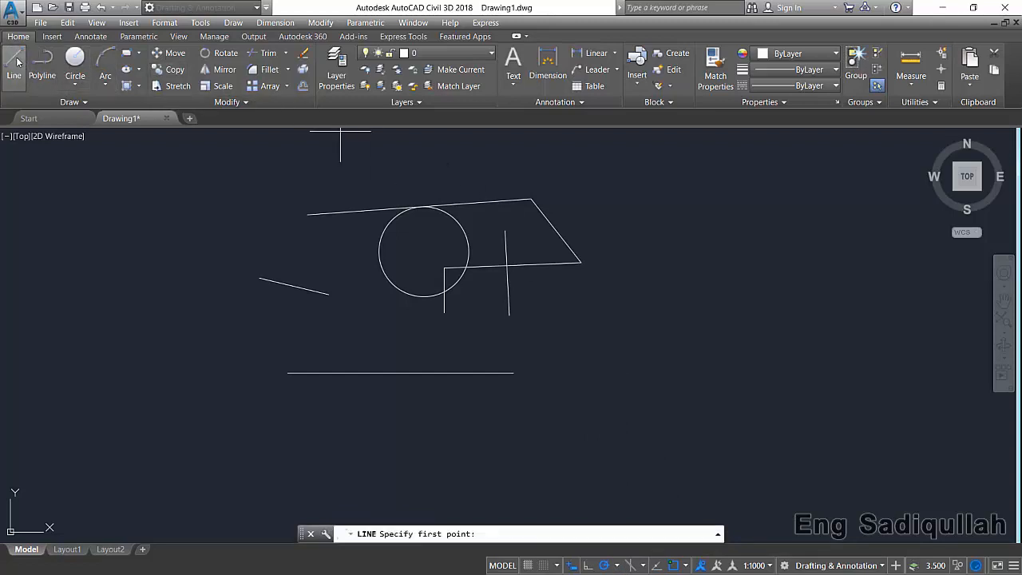
left_click(339, 444)
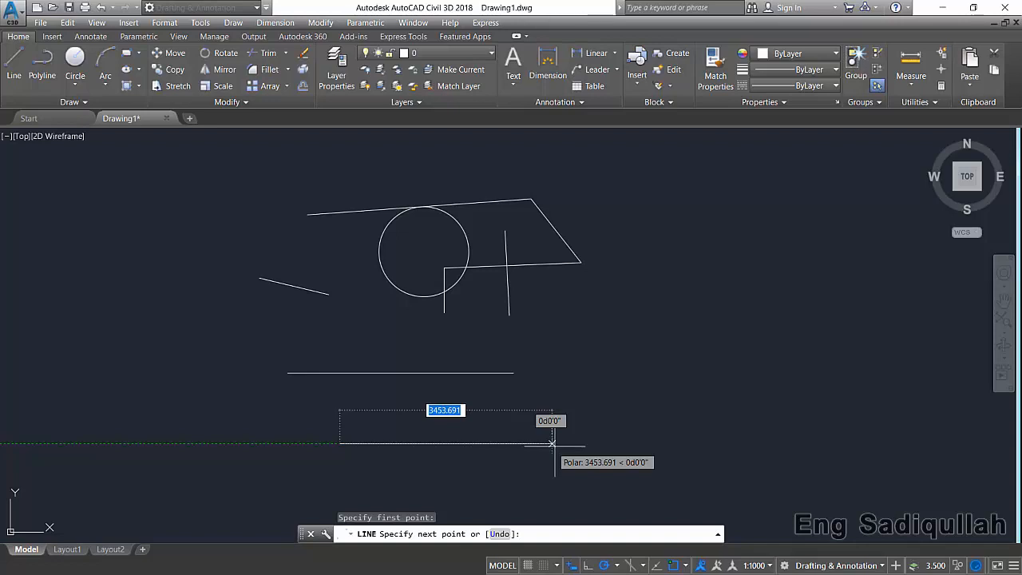
left_click(708, 431)
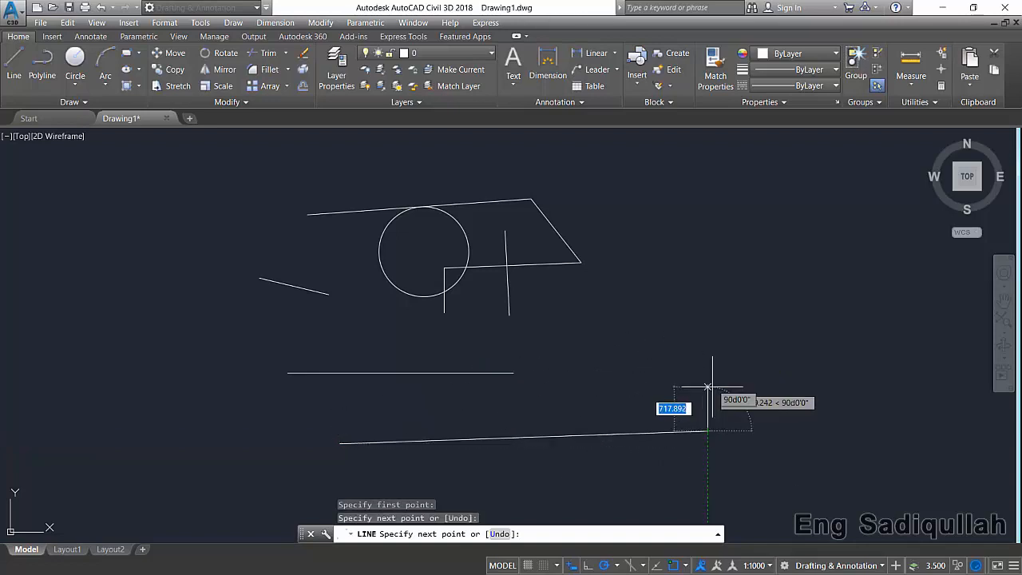
scroll(702, 230, "down", 4)
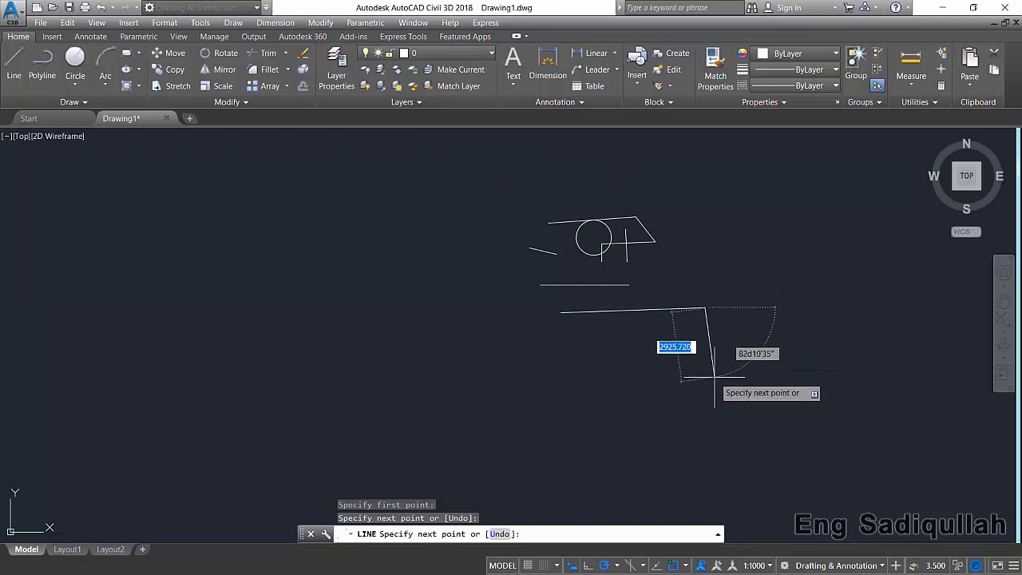
key("Escape")
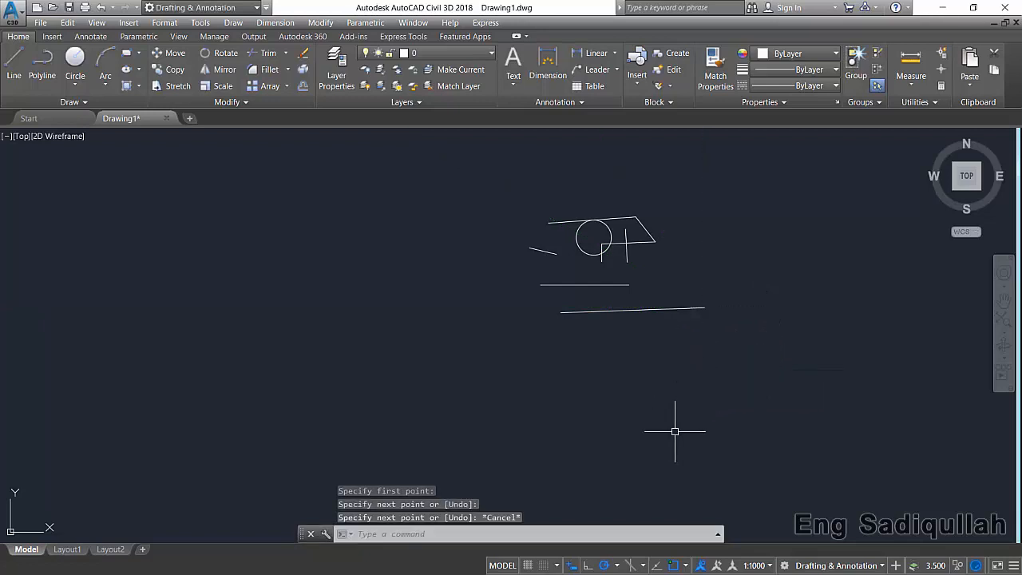
Turn on object snap tracking and draw a horizontal line along the 0° polar direction, to the right of the existing shapes
left_click(656, 565)
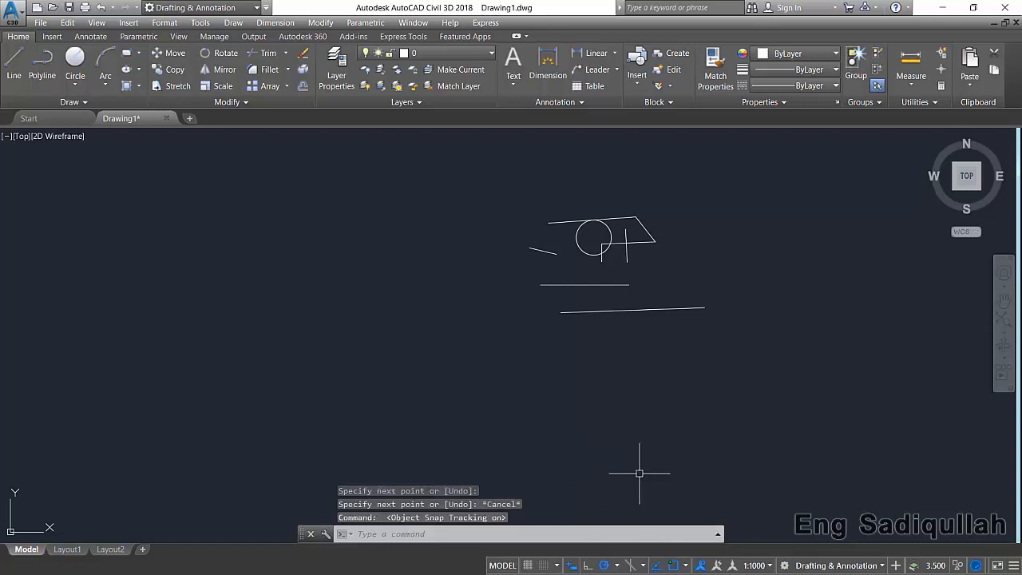
middle_click_drag(700, 345, 465, 359)
scroll(416, 296, "up", 5)
middle_click_drag(416, 297, 366, 322)
left_click(13, 64)
left_click(527, 262)
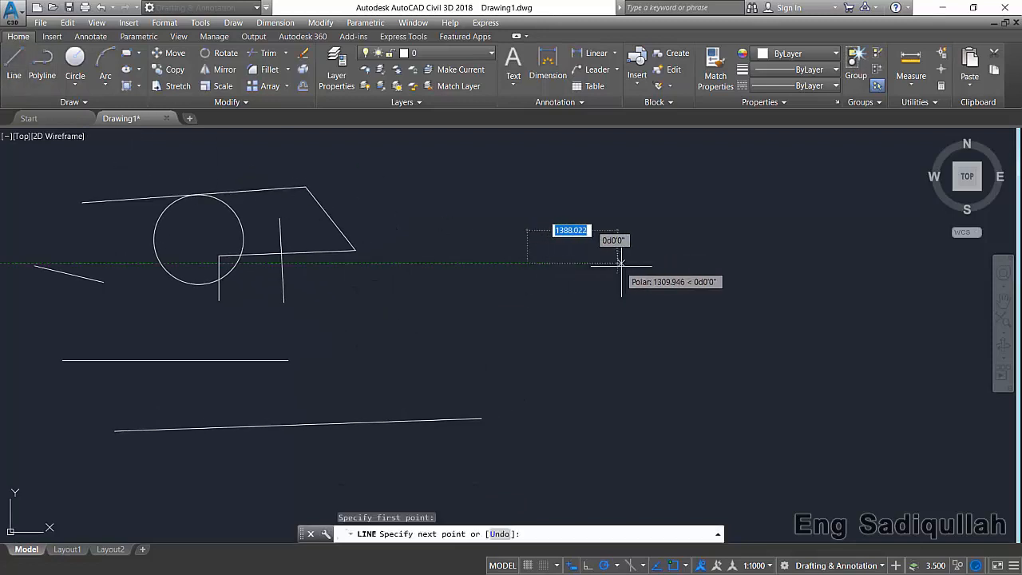
left_click(716, 262)
middle_click_drag(719, 260, 591, 287)
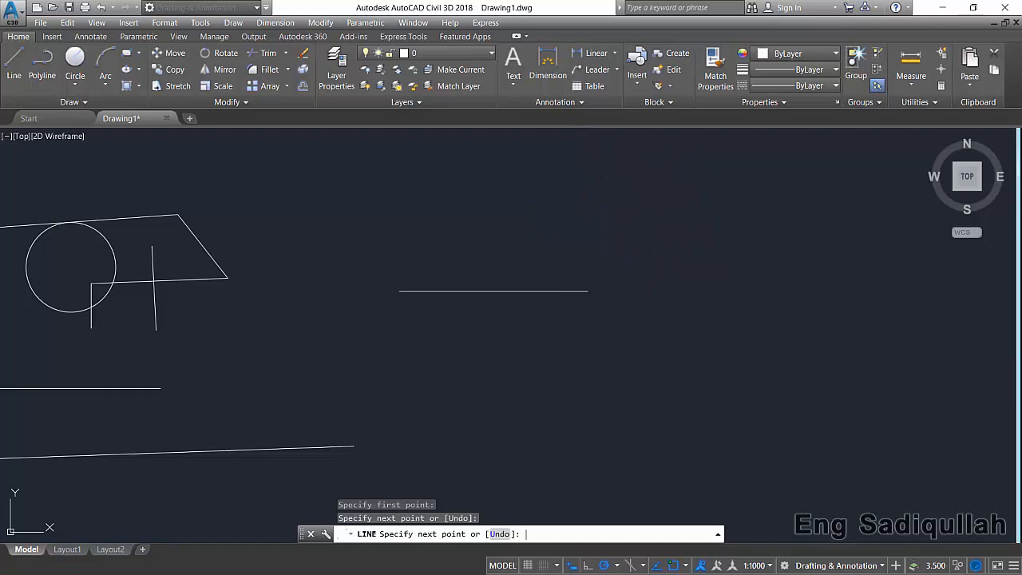
key("Escape")
Set the polar tracking increment to 90° and try out the polar directions with a line started below the new horizontal line
left_click(617, 565)
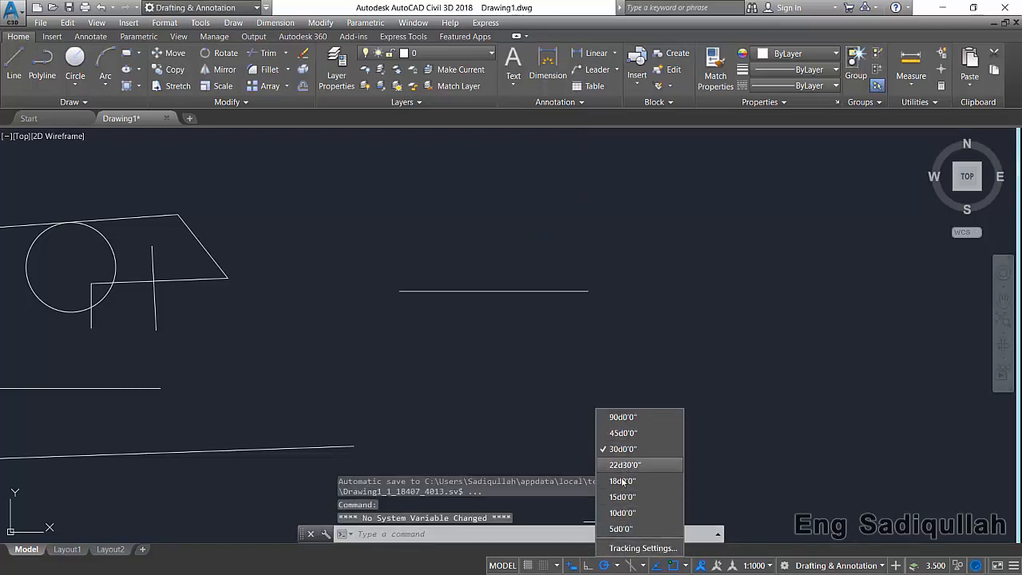
left_click(623, 421)
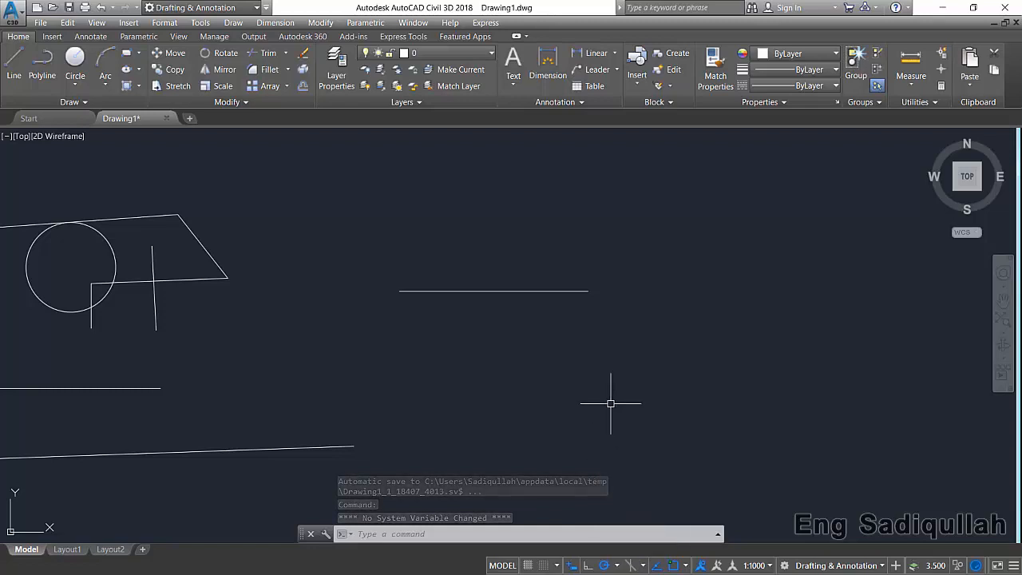
left_click(14, 64)
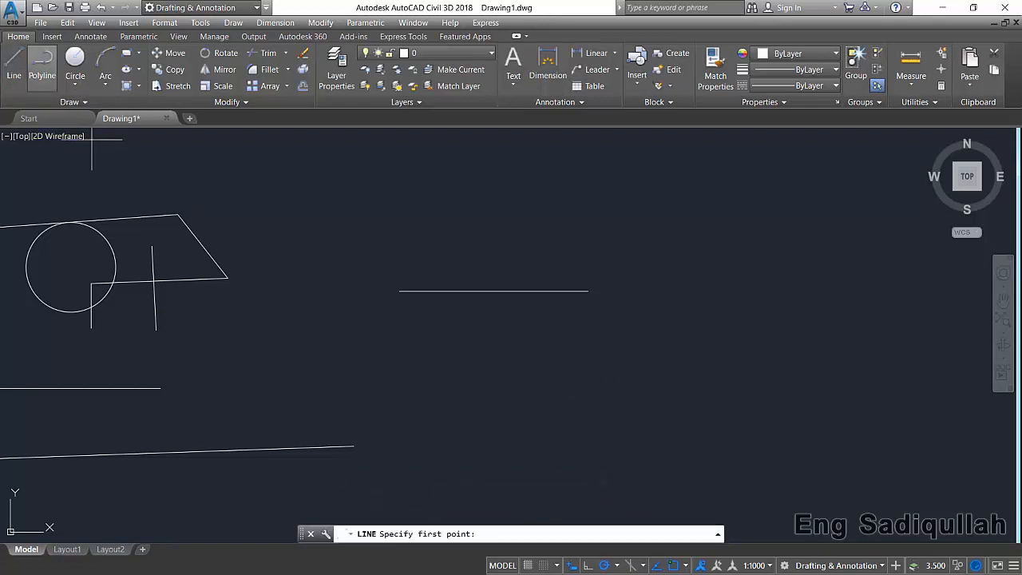
left_click(461, 386)
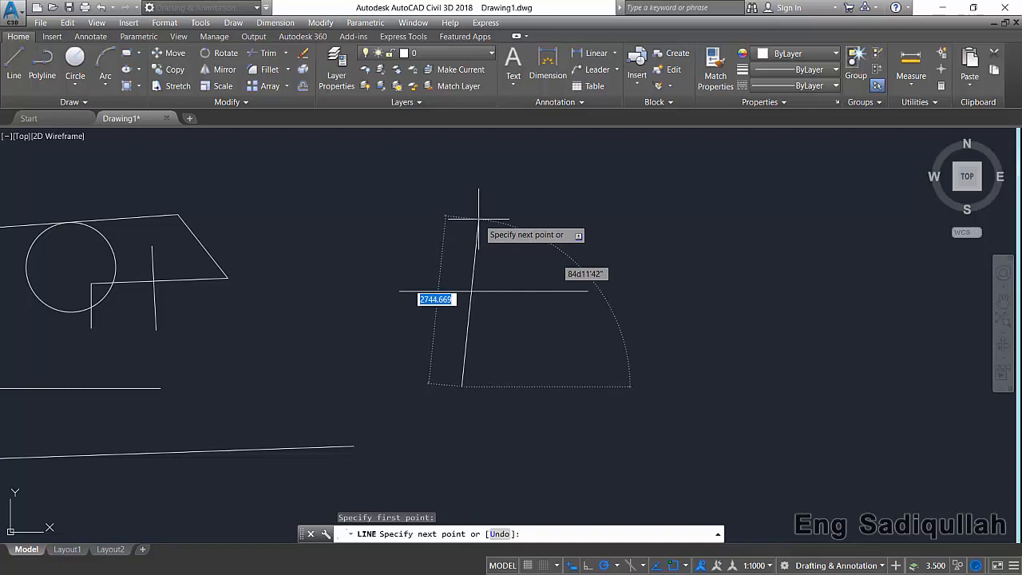
key("Return")
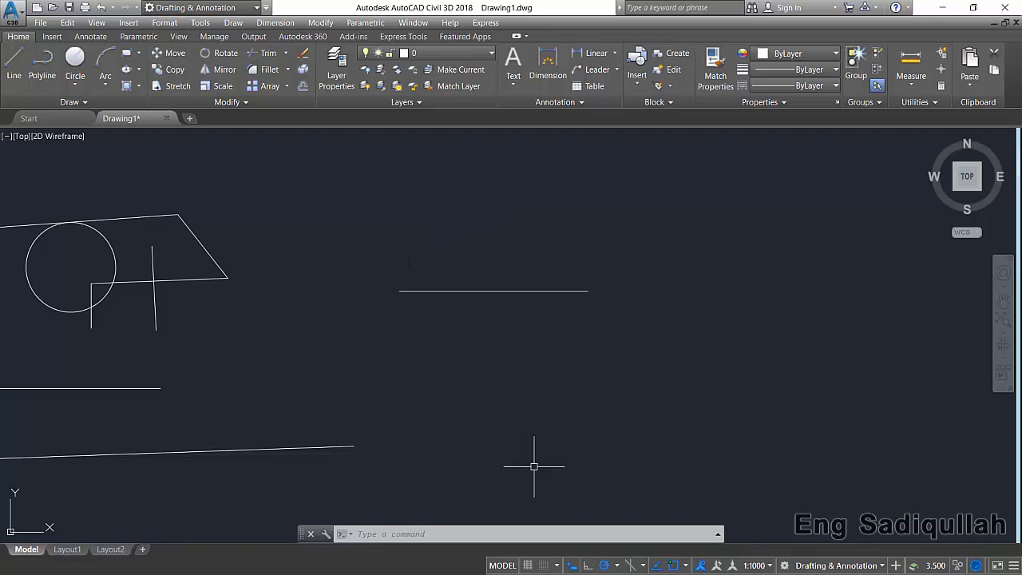
Try object snap tracking from the new horizontal line's right endpoint and a line started below it
left_click(14, 65)
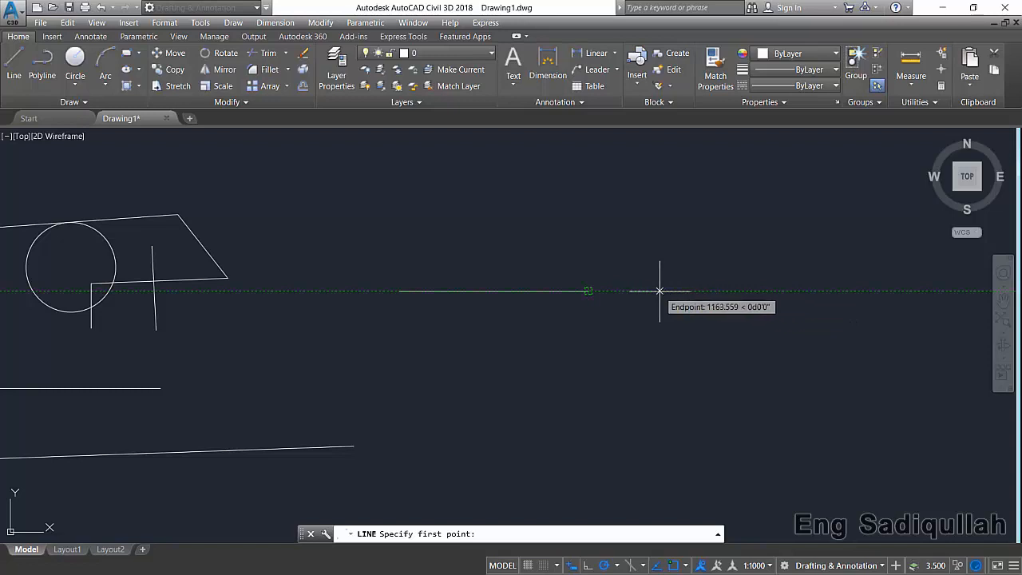
left_click(515, 407)
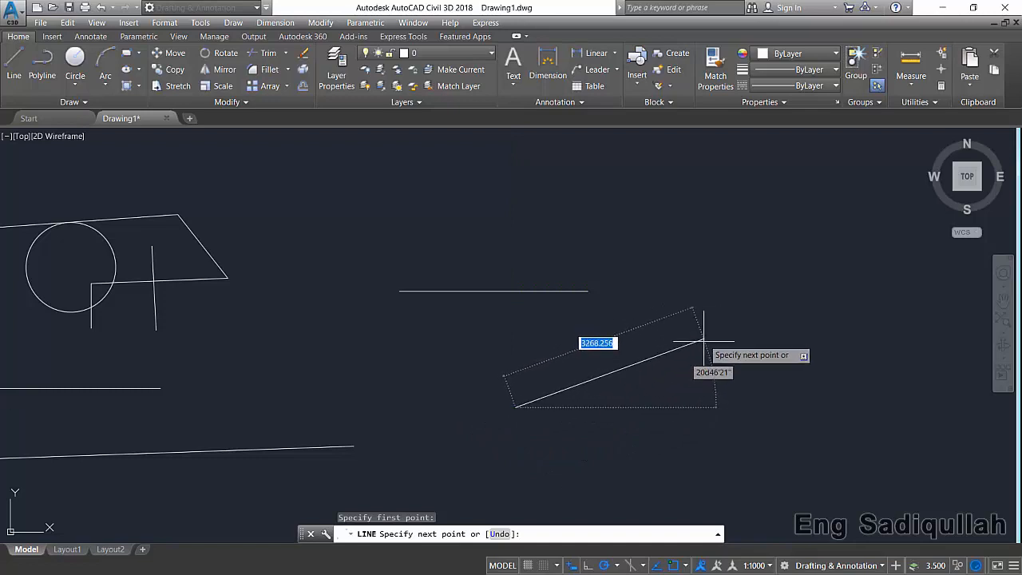
key("Return")
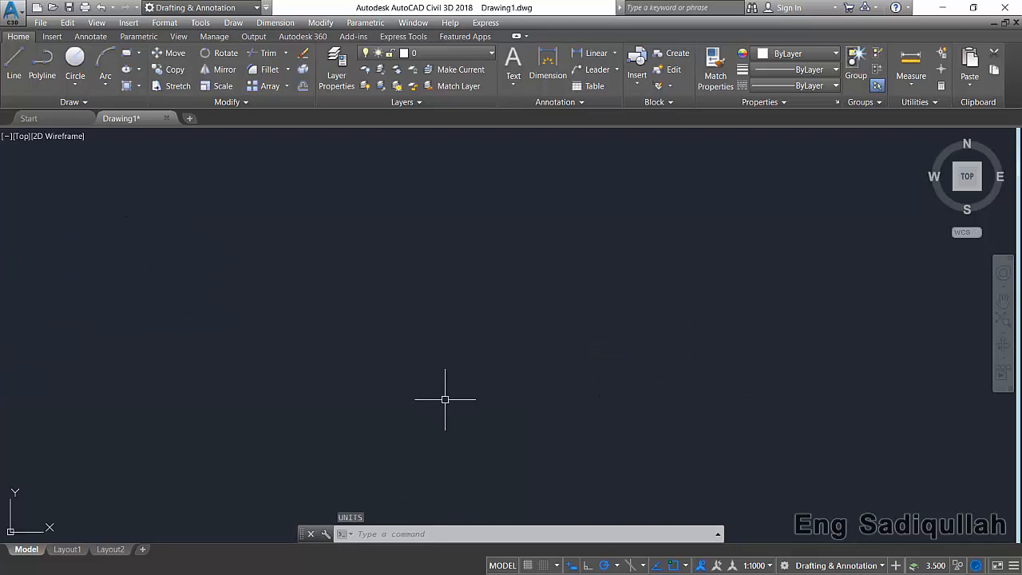
Set the polar tracking increment to 10°, draw a horizontal line in the empty area and try polar directions from its end
left_click(617, 566)
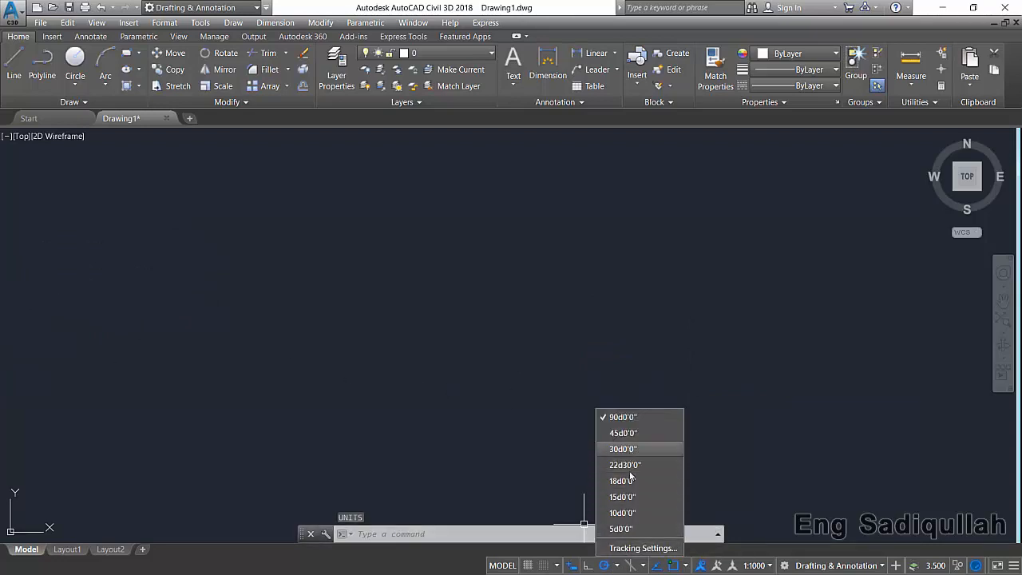
left_click(632, 514)
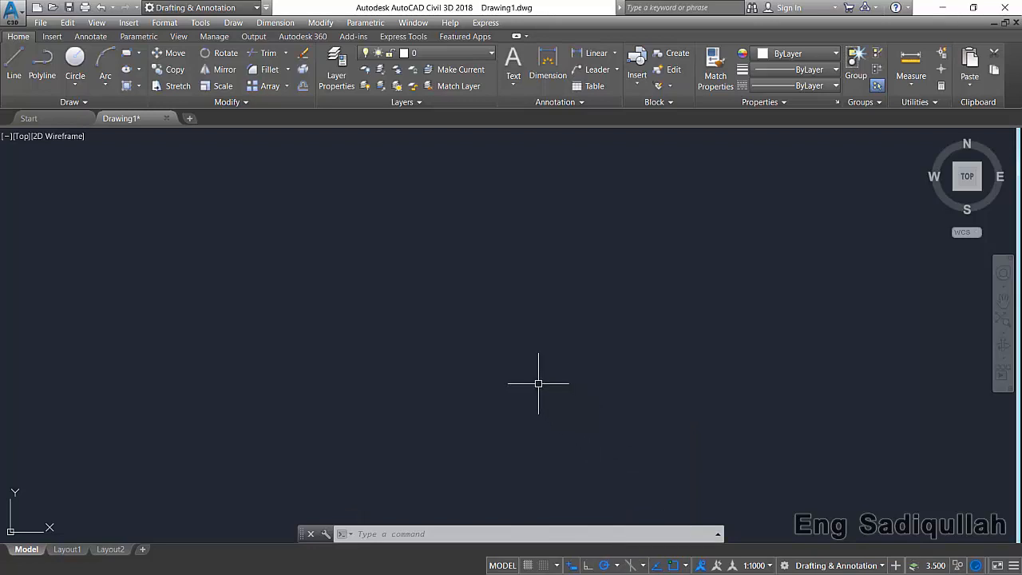
left_click(13, 63)
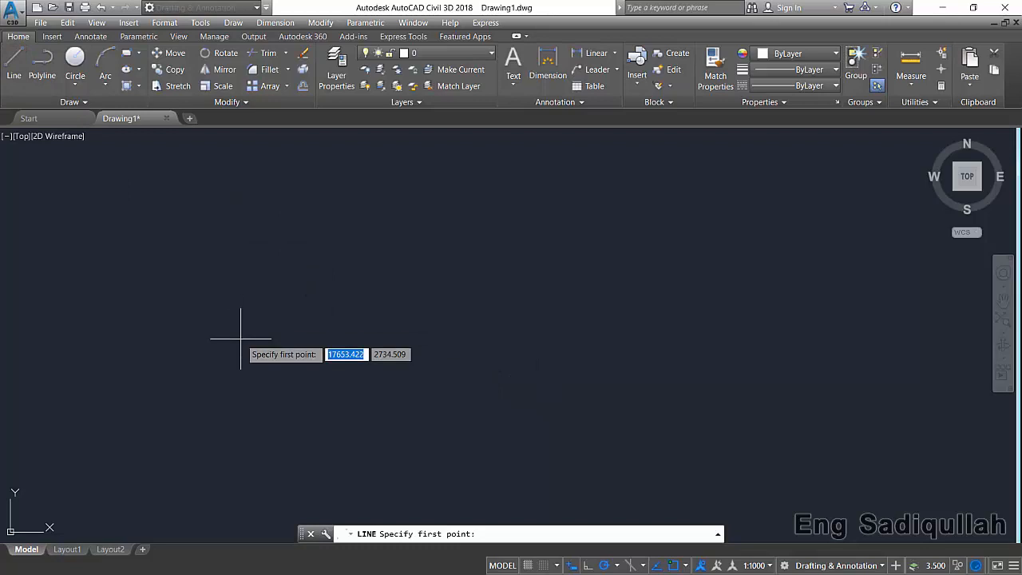
left_click(240, 339)
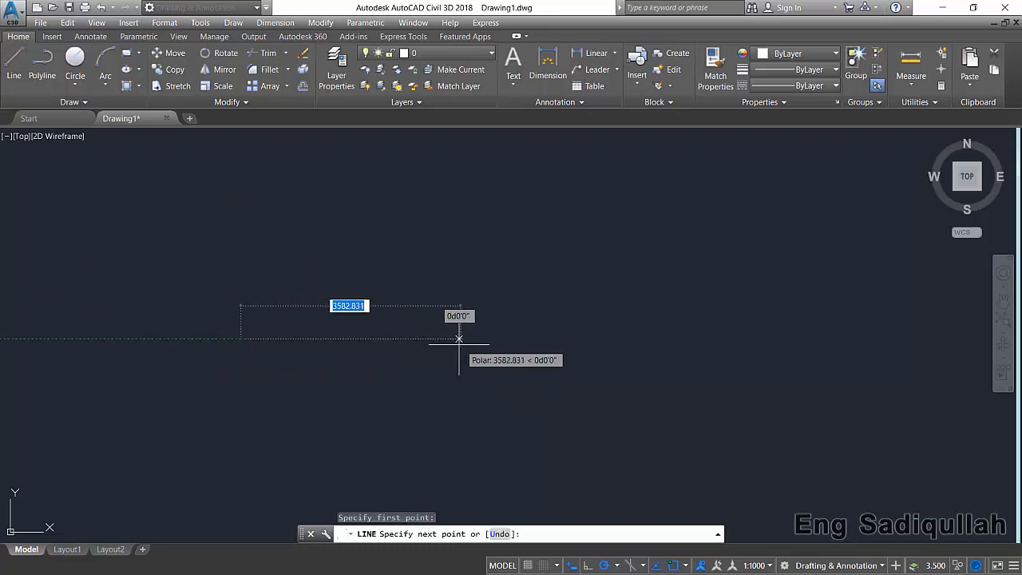
left_click(422, 338)
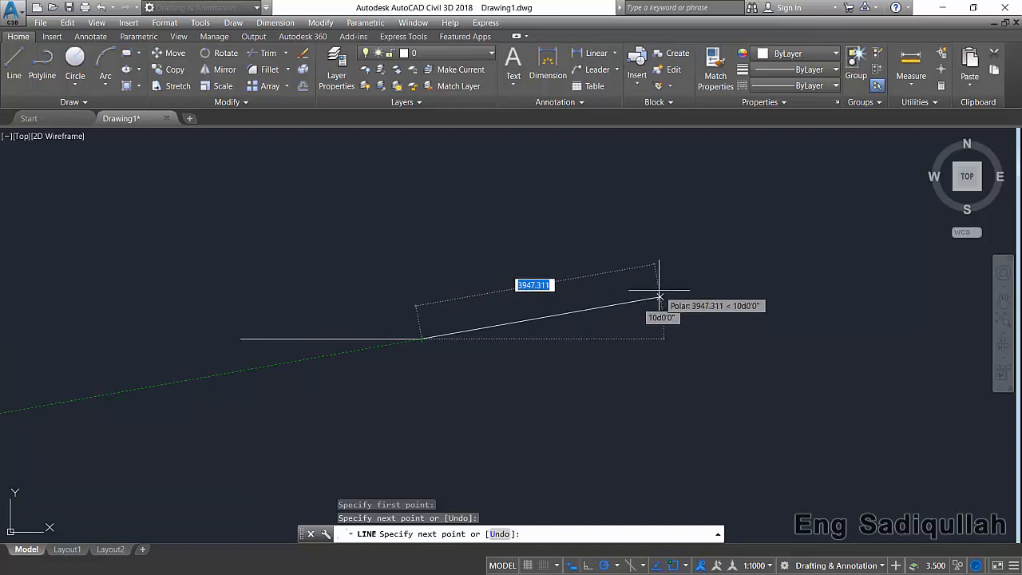
right_click(791, 264)
key("Escape")
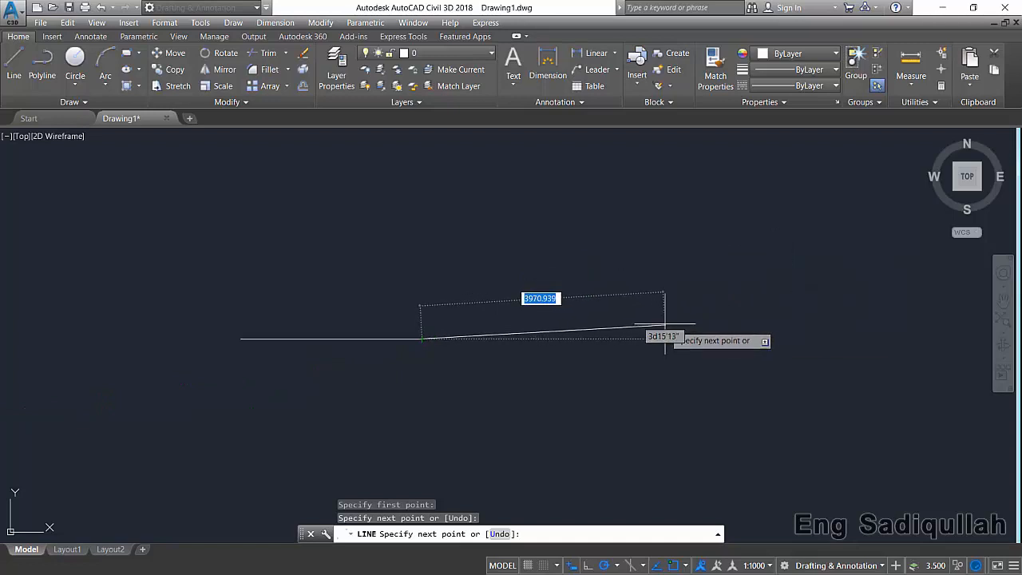
key("Escape")
key("Escape")
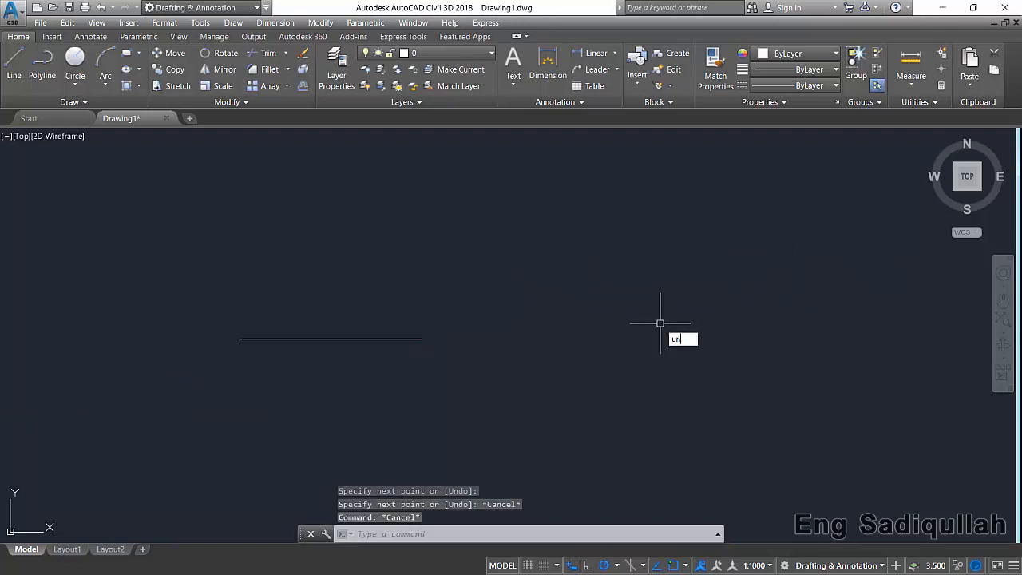
Change the drawing's angle units to decimal degrees
type("un")
key("Return")
left_click(412, 174)
left_click(405, 187)
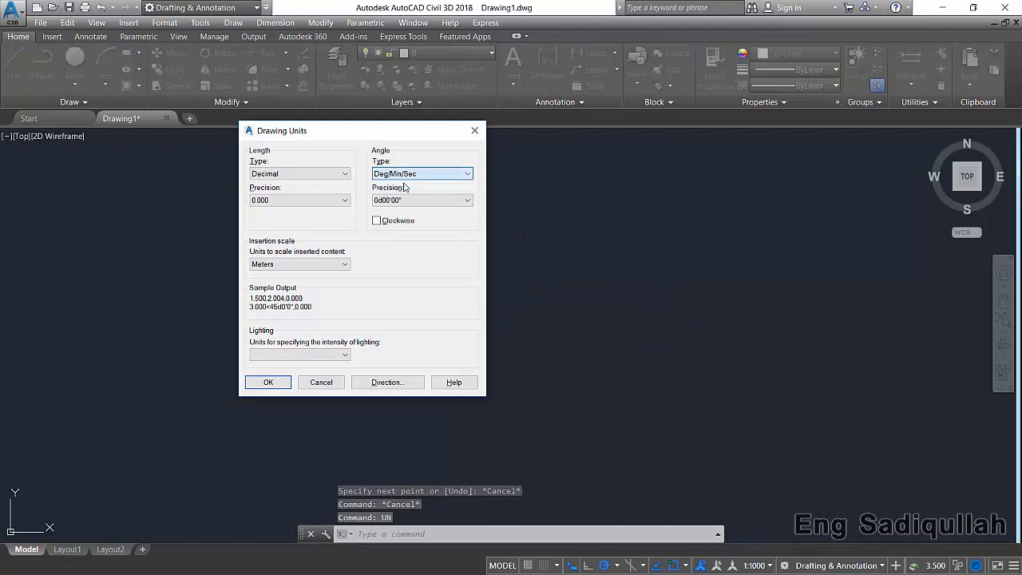
left_click(285, 385)
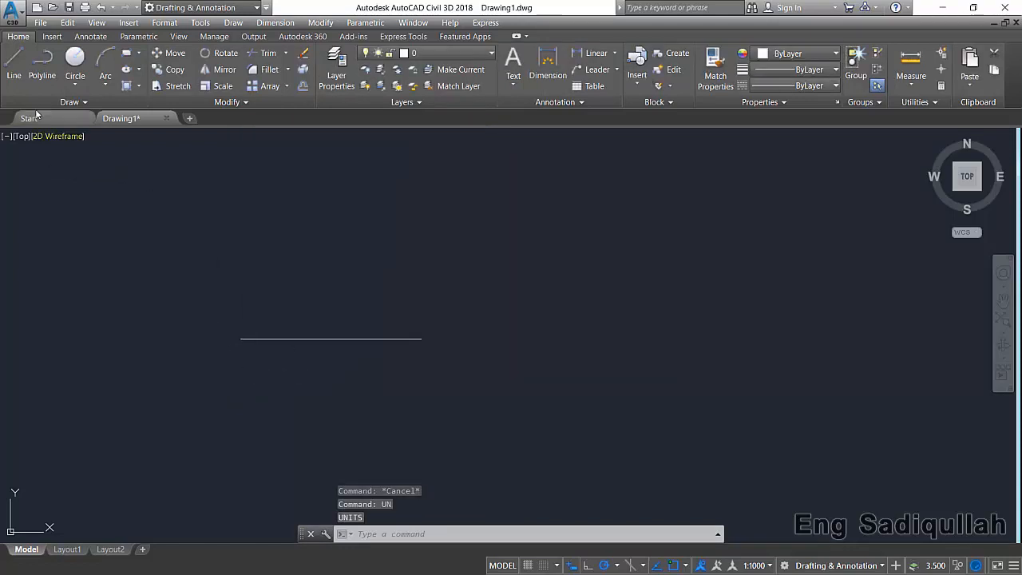
Draw a horizontal line about 2150 units long above the existing line and try the 10° polar directions from its end
left_click(14, 64)
left_click(310, 285)
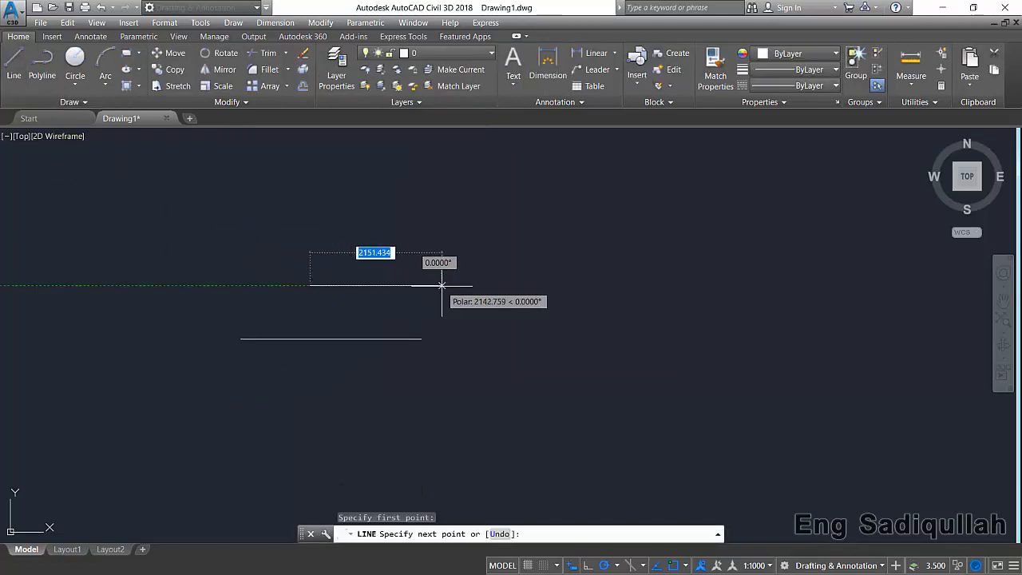
left_click(441, 285)
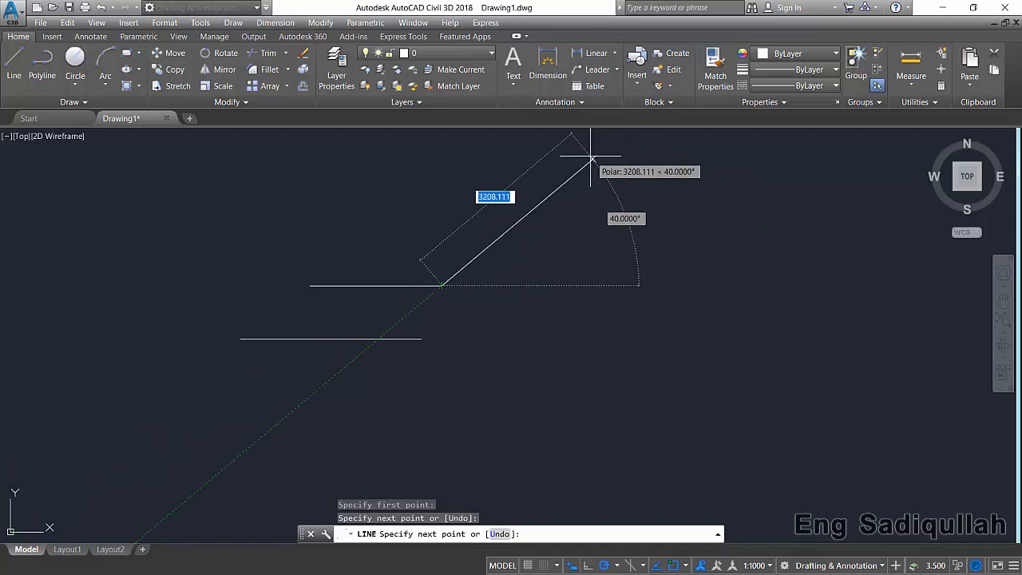
key("Escape")
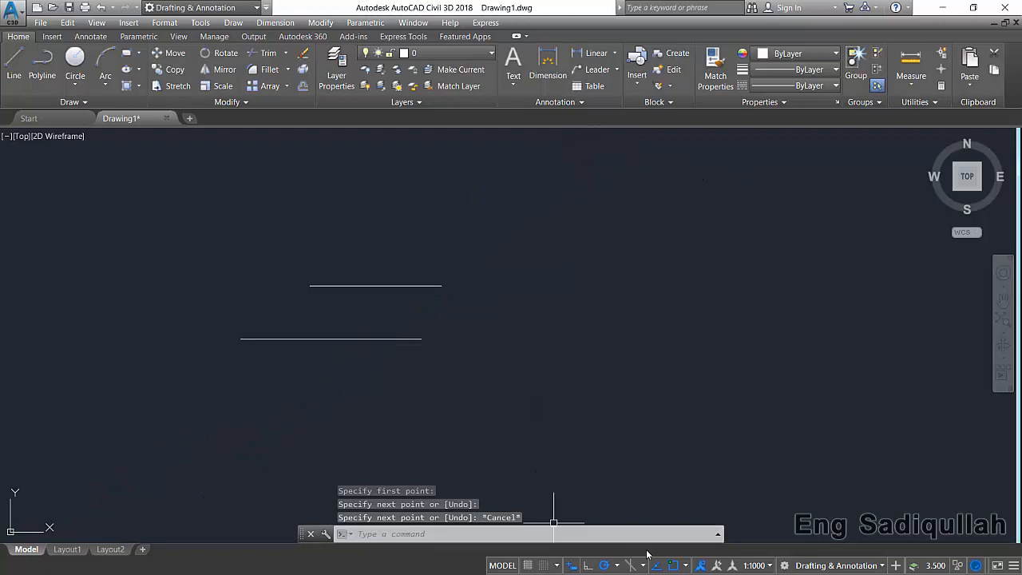
Set the polar tracking increment to 45°, draw a horizontal line below the other two and try polar directions from its end
left_click(617, 566)
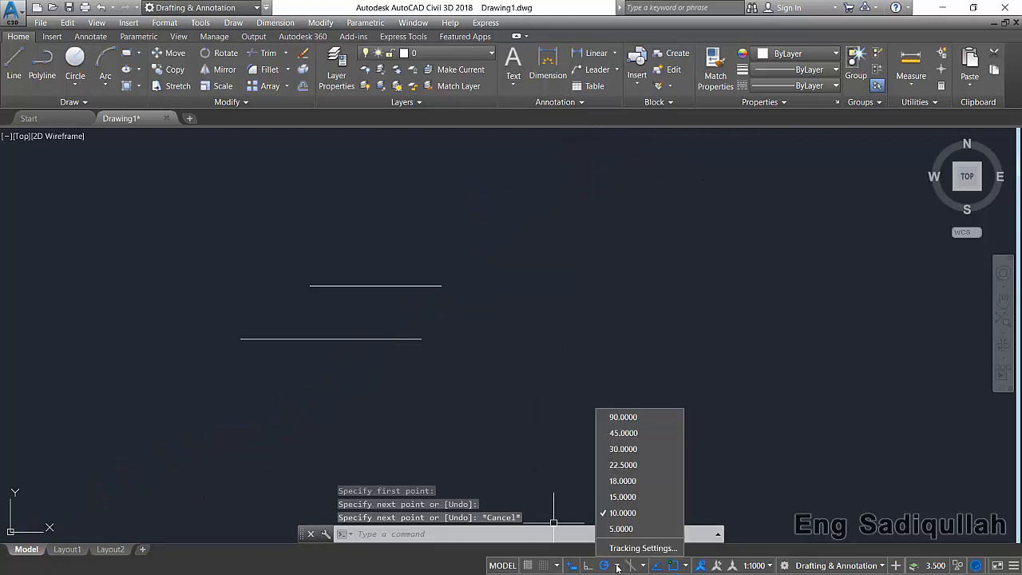
left_click(626, 433)
left_click(13, 64)
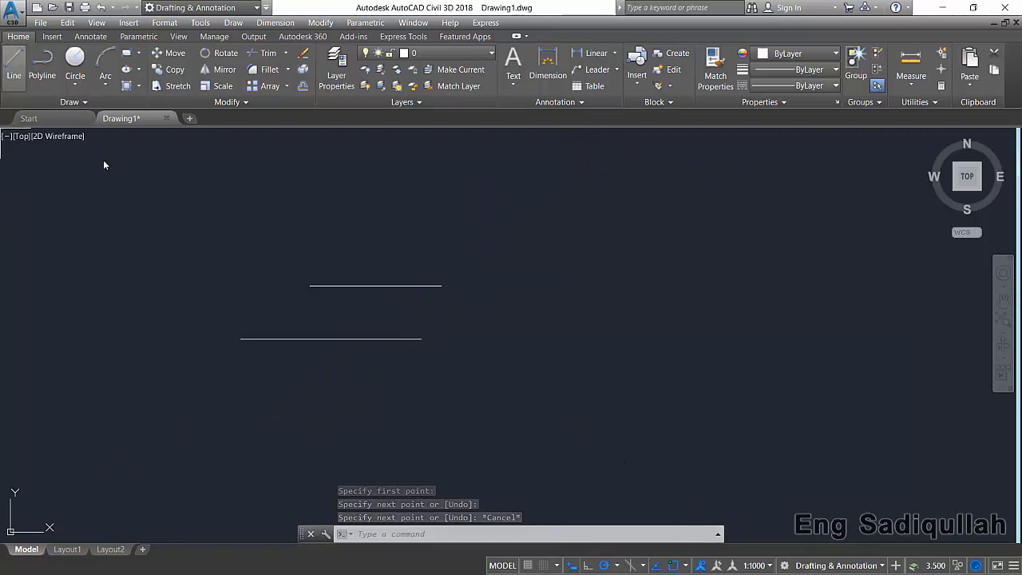
left_click(317, 425)
left_click(565, 425)
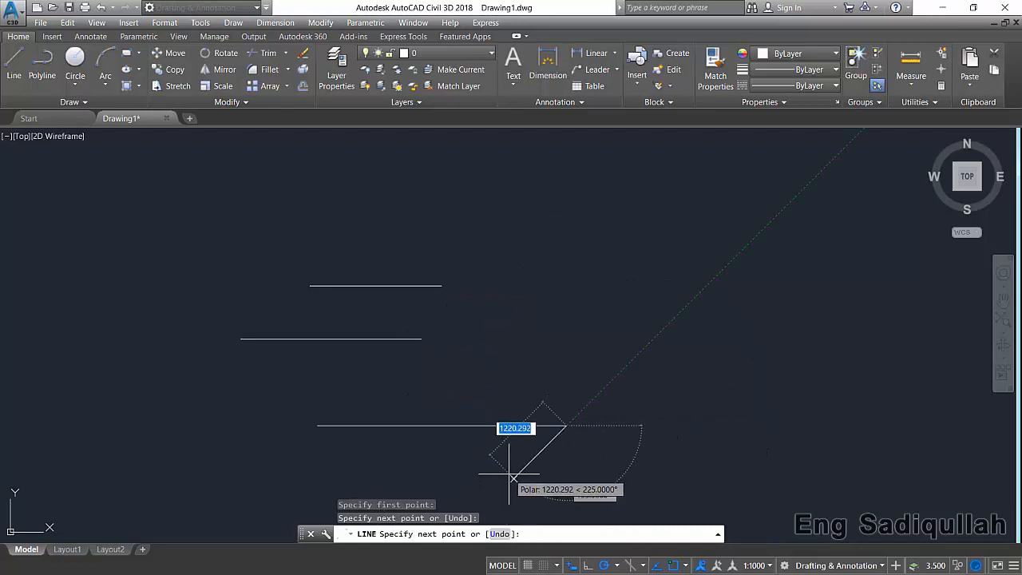
key("Escape")
Switch polar tracking off in the tracking settings and turn it back on
middle_click_drag(595, 391, 168, 360)
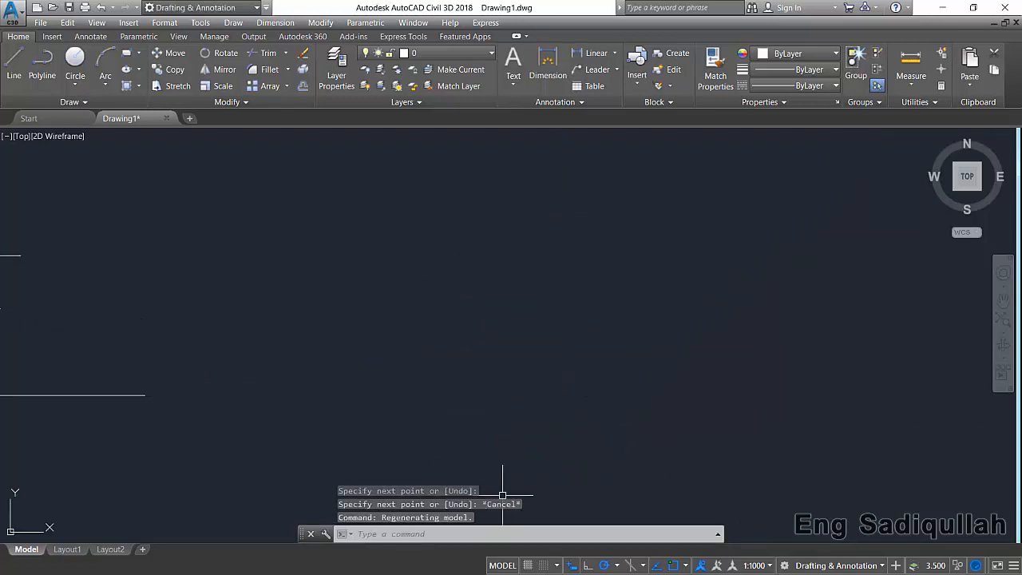
left_click(617, 566)
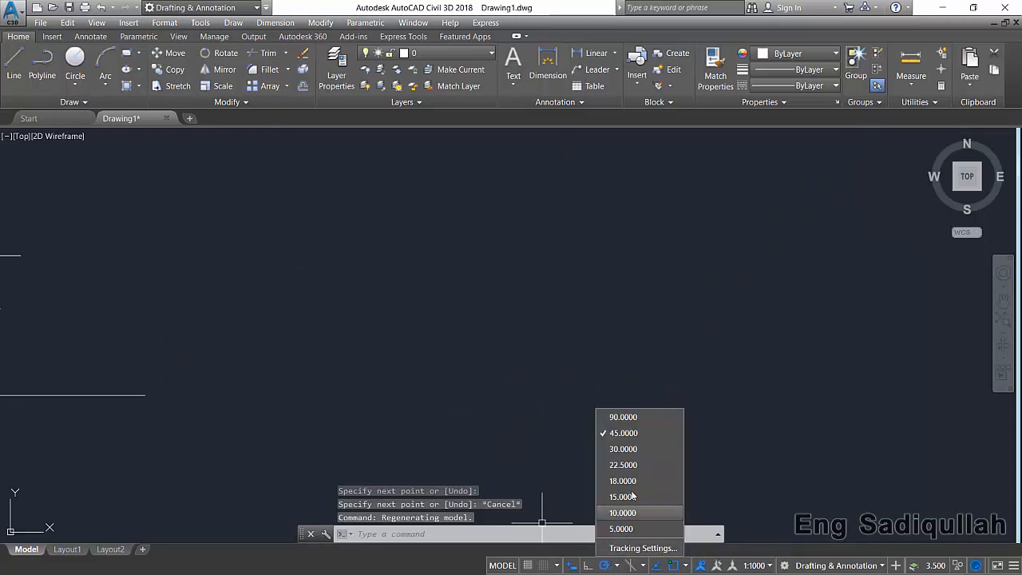
left_click(639, 547)
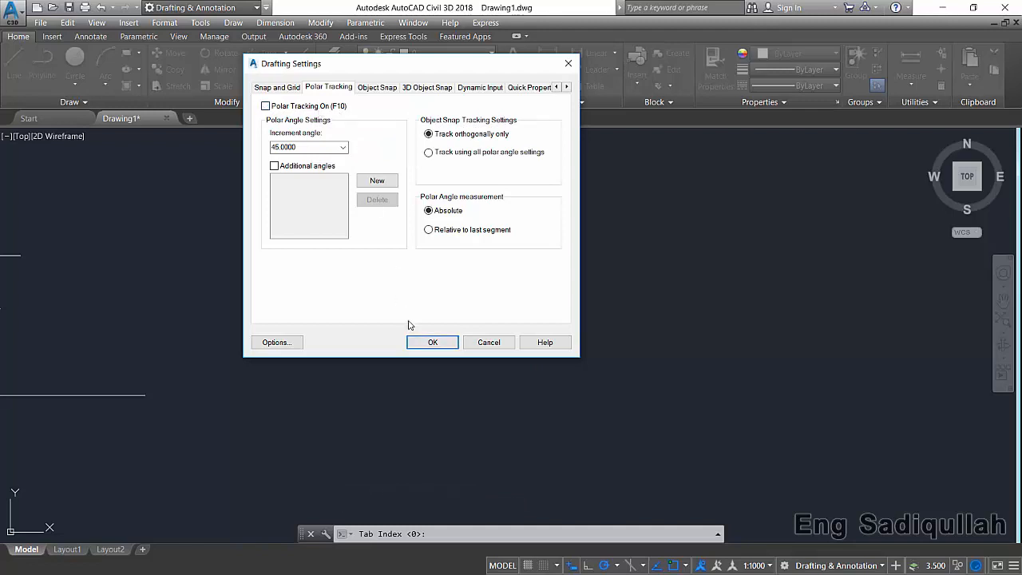
left_click(432, 343)
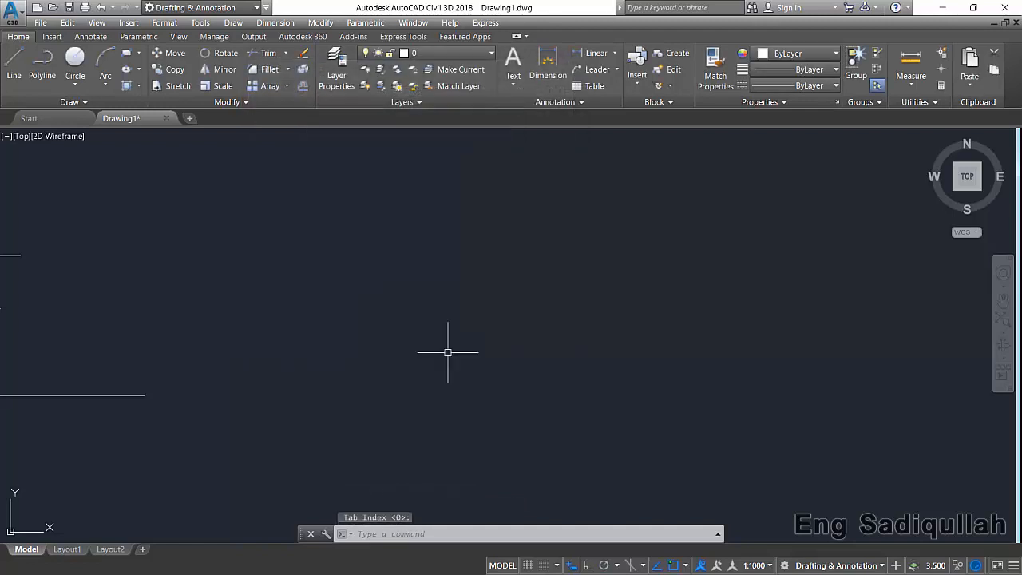
left_click(606, 565)
Set the polar increment angle to 22.5° in the tracking settings and review the other available increments
left_click(617, 566)
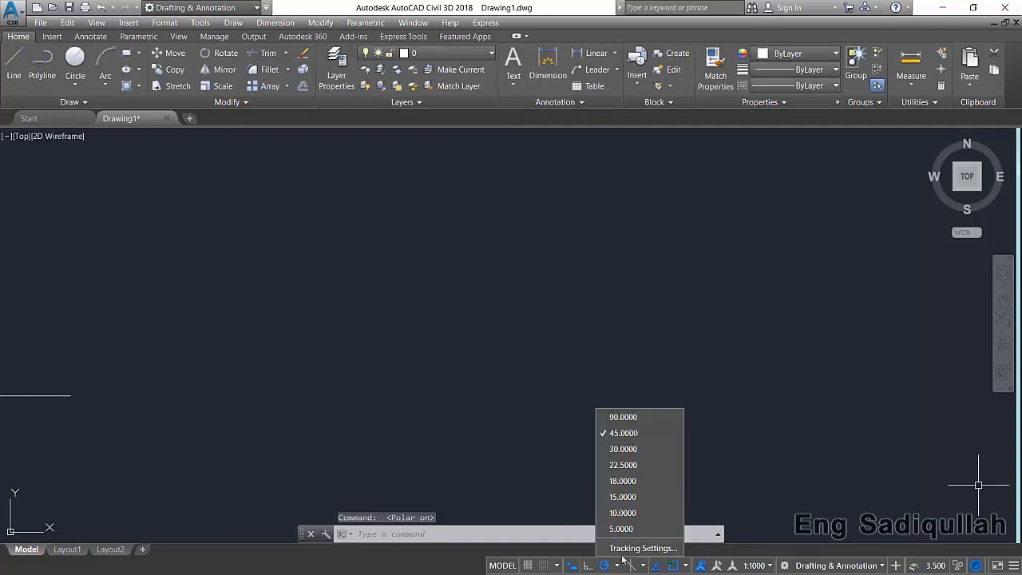
left_click(642, 548)
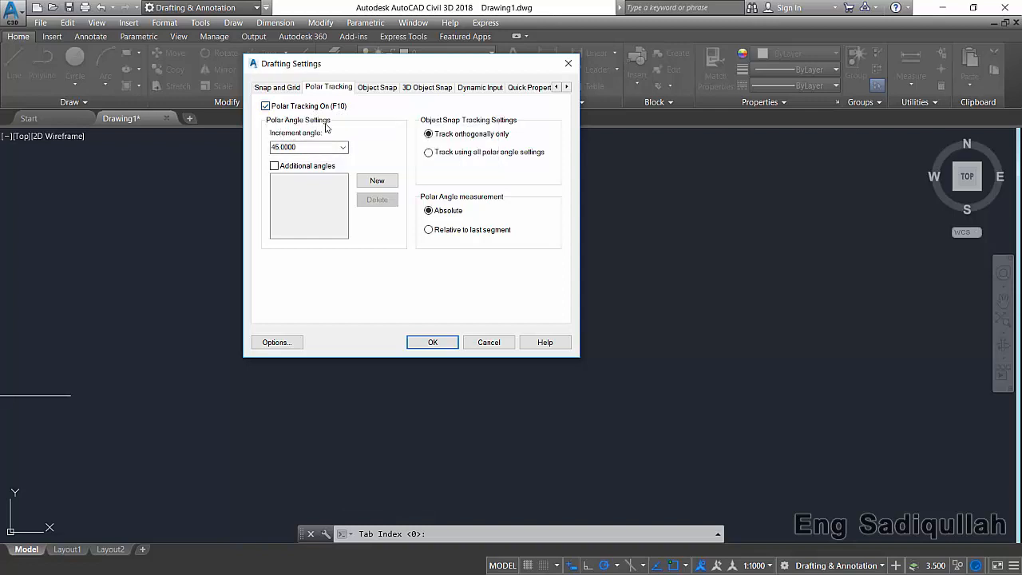
left_click(332, 147)
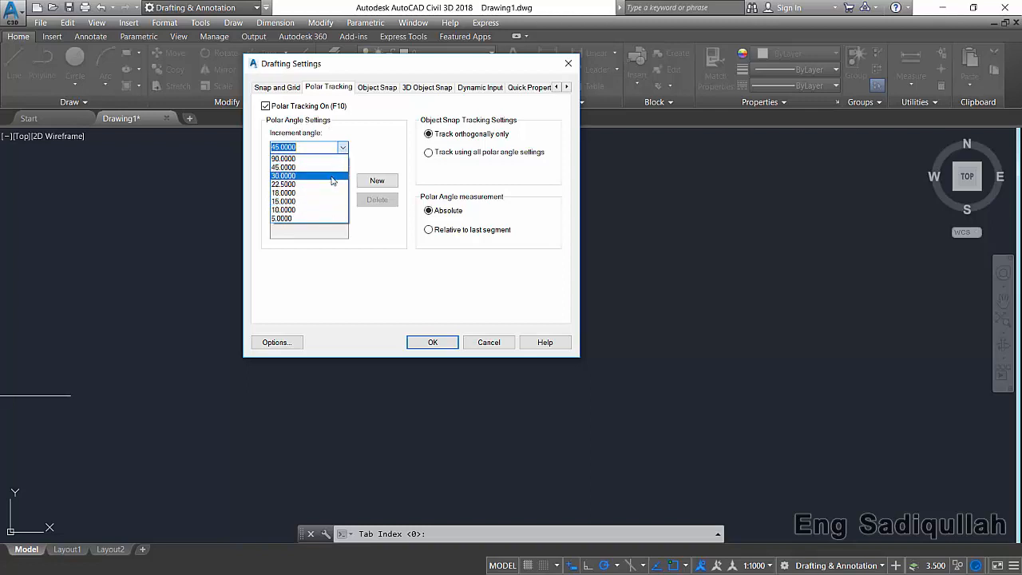
left_click(331, 185)
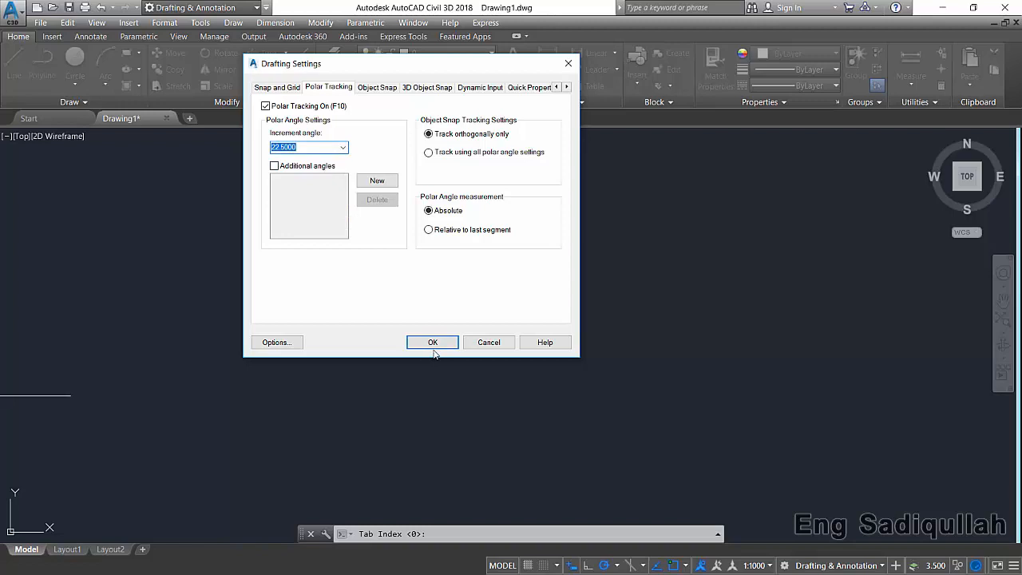
left_click(341, 147)
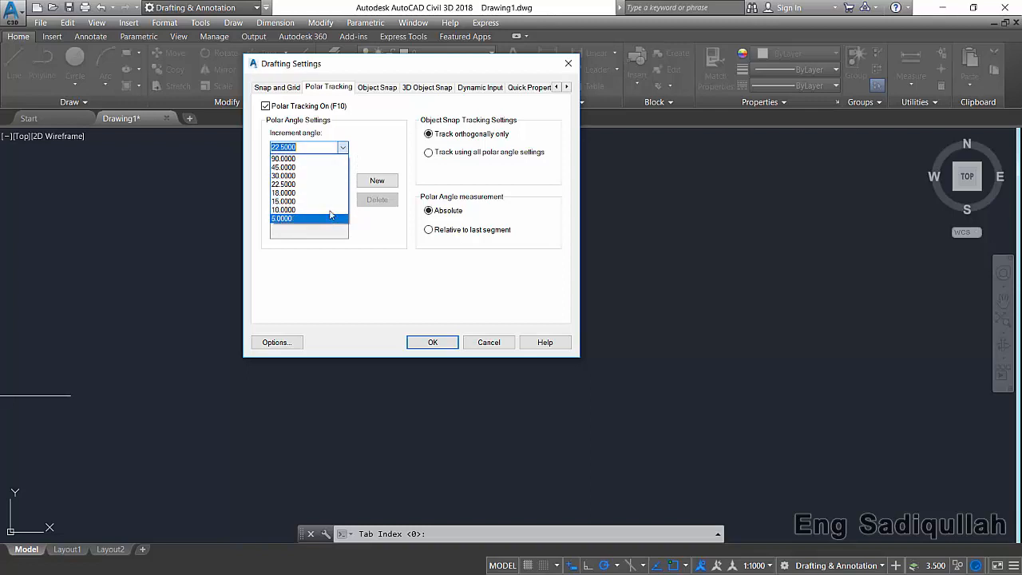
left_click(344, 148)
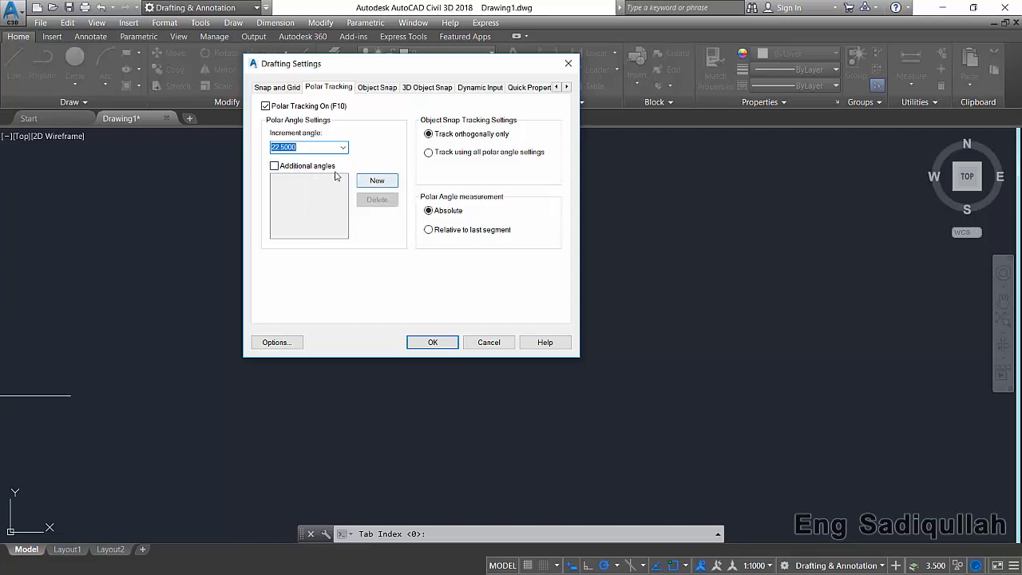
Enable additional polar angles, add 12° to them and apply the tracking settings
left_click(308, 167)
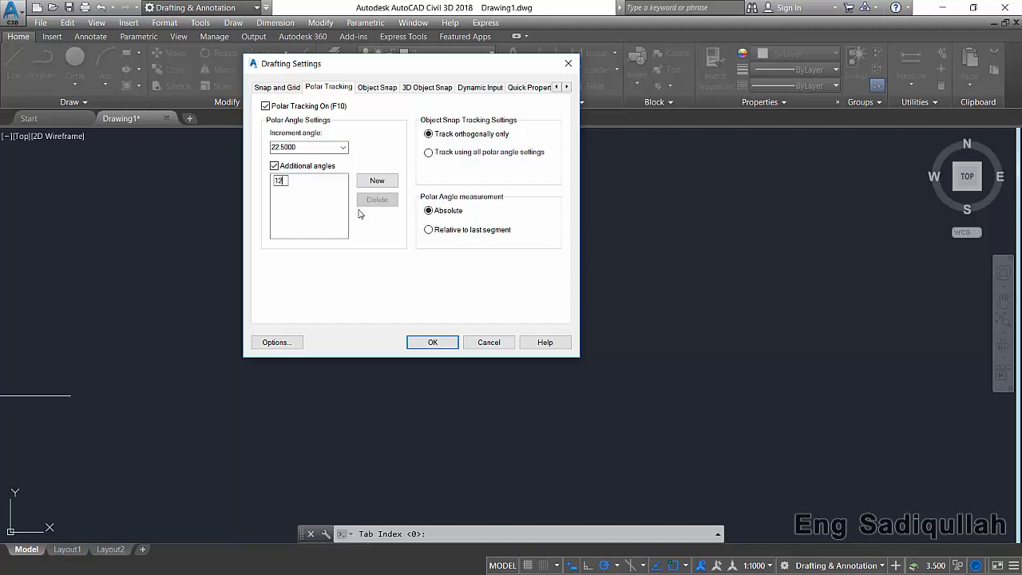
type("12")
key("Return")
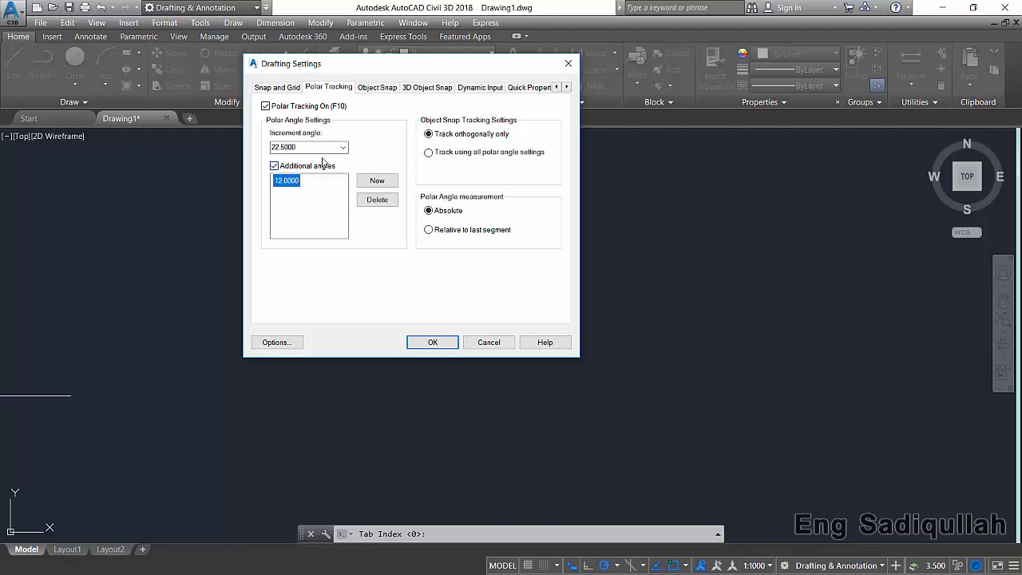
left_click(432, 342)
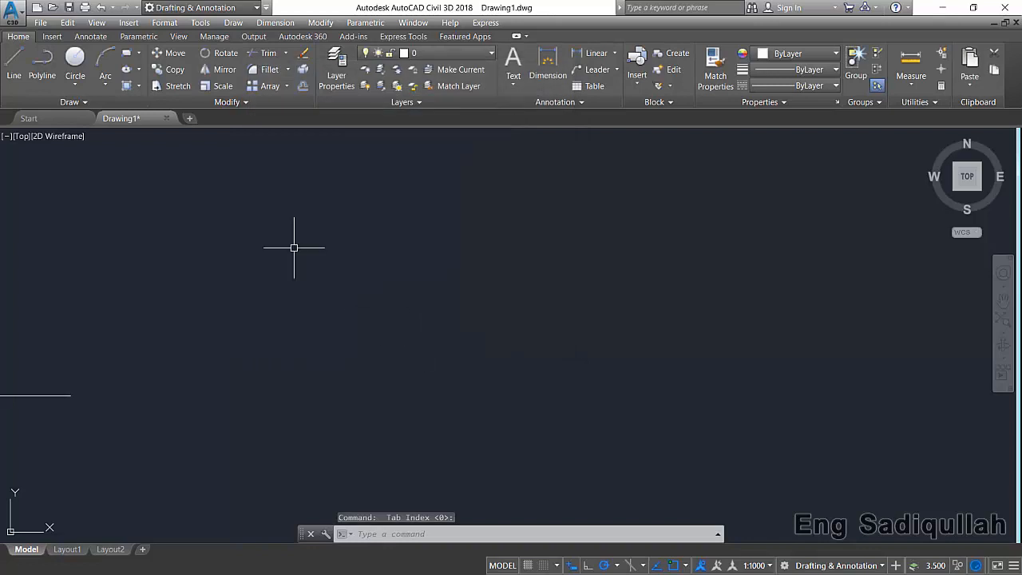
left_click(14, 64)
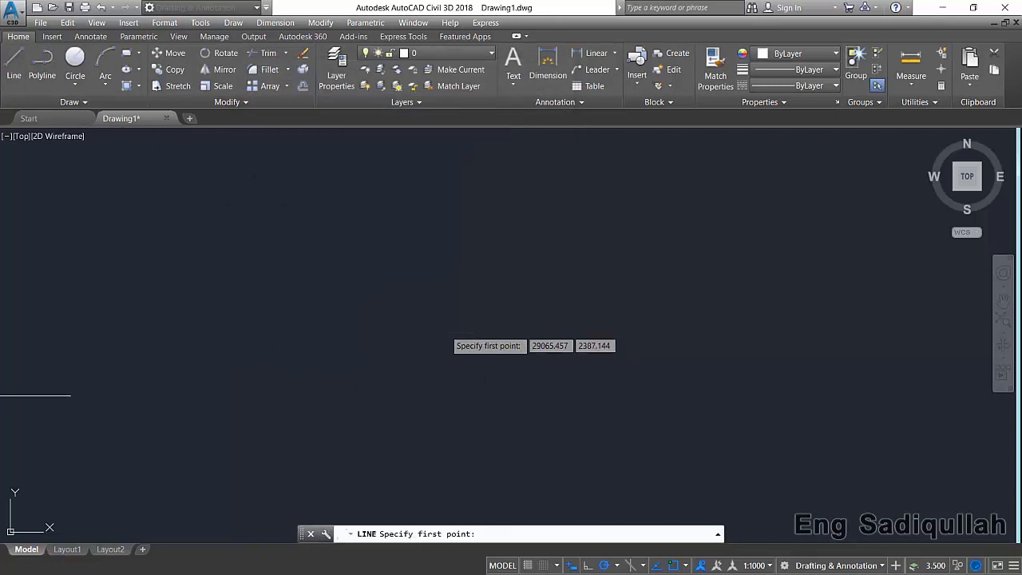
key("Escape")
Add 21° and 35° as additional polar angles in the tracking settings and open the list of polar angles
left_click(617, 565)
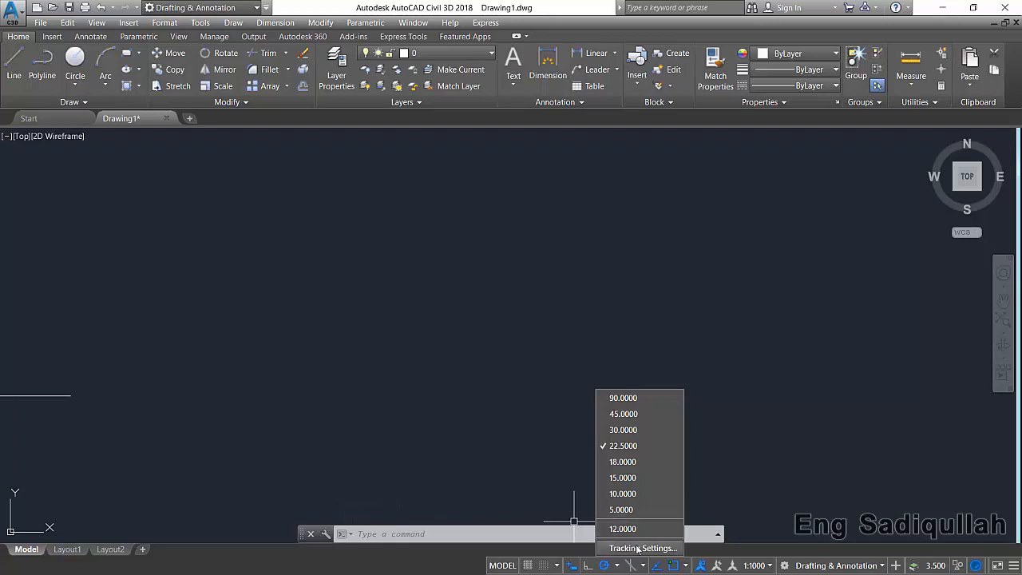
left_click(639, 548)
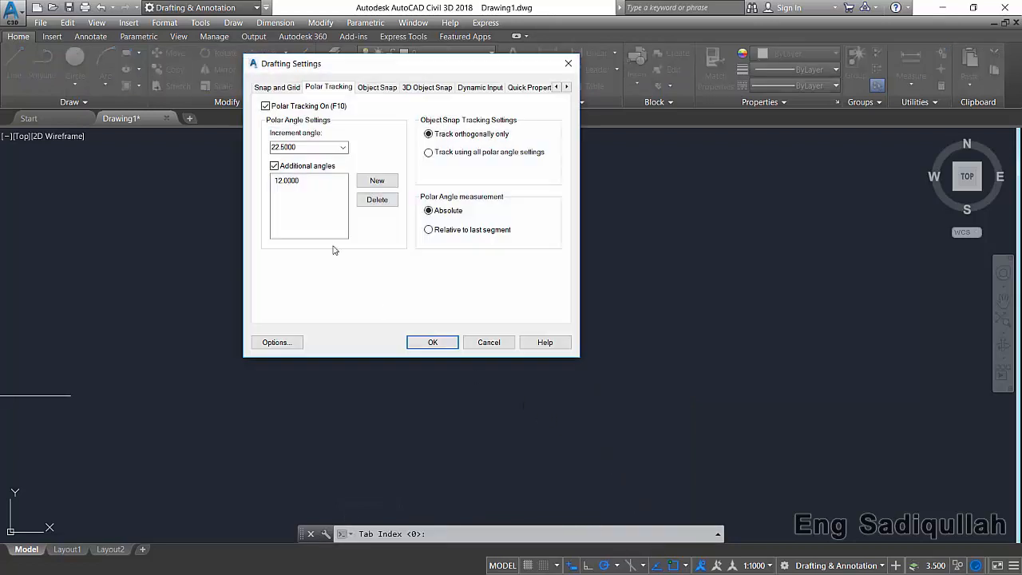
left_click(377, 180)
type("21")
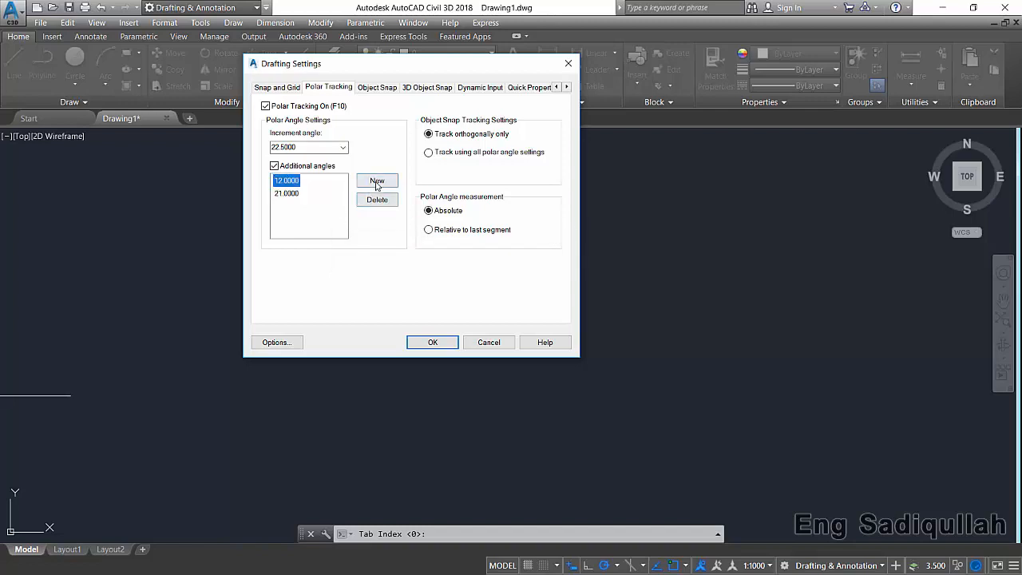
left_click(370, 184)
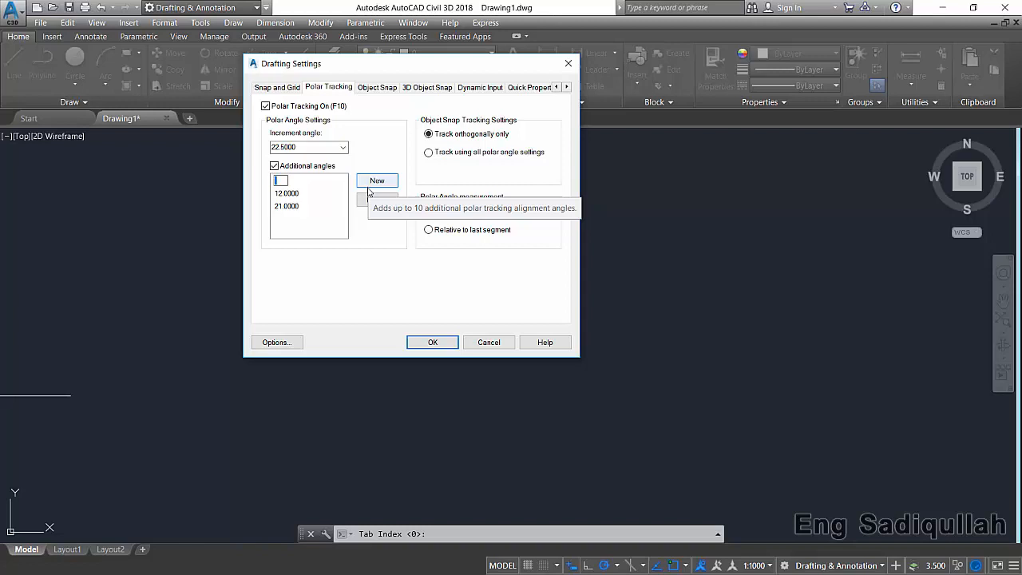
type("35")
key("Return")
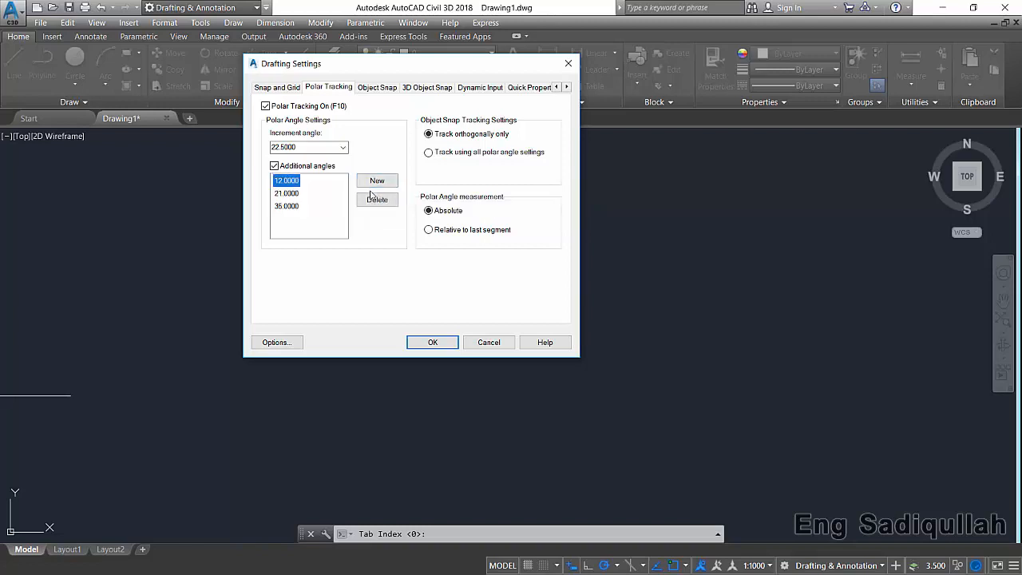
left_click(429, 342)
left_click(617, 566)
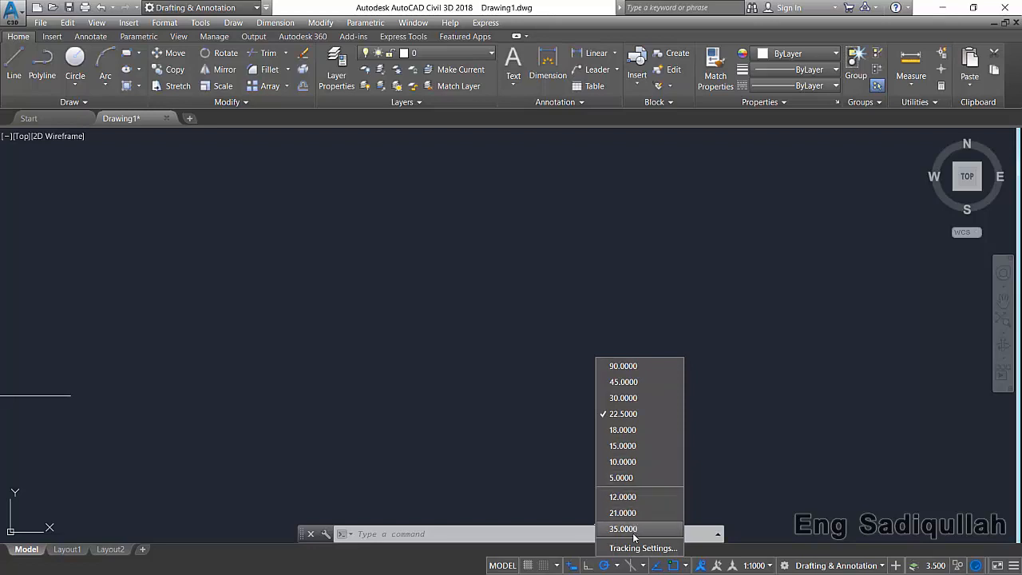
Set the polar tracking angle to 12° and start a line to try out tracking at the increment and additional angles
left_click(631, 496)
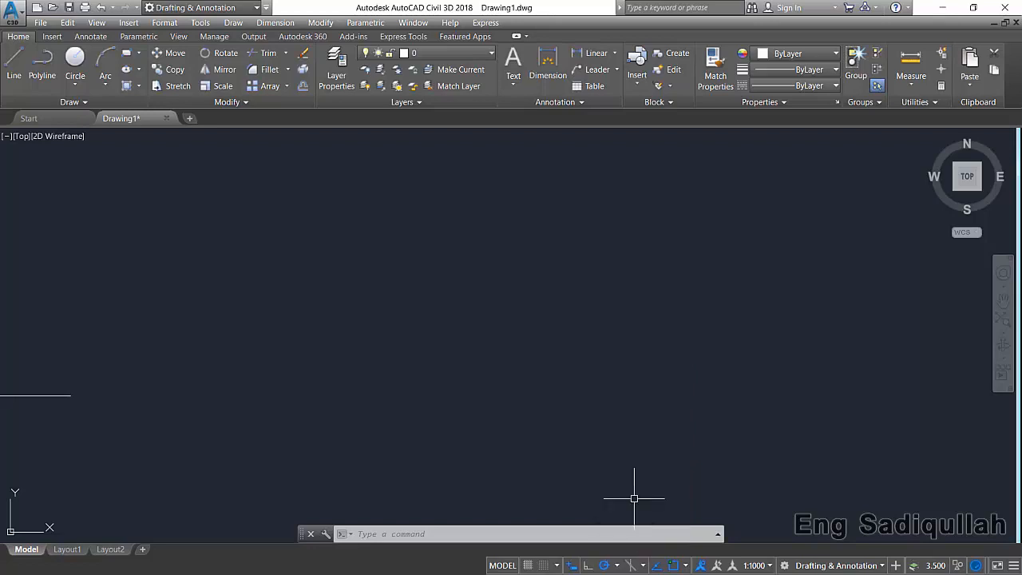
left_click(14, 62)
left_click(211, 311)
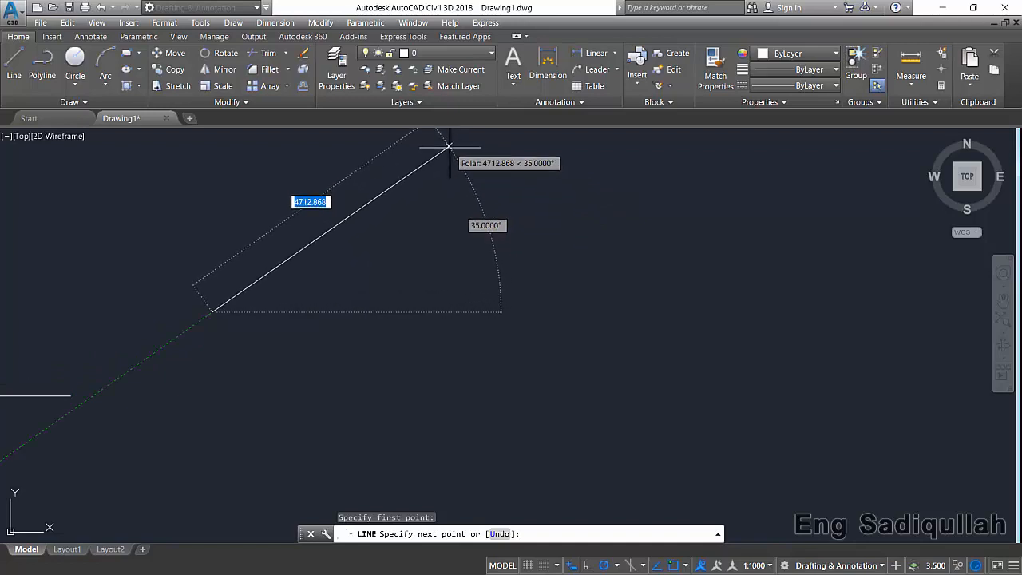
middle_click_drag(448, 148, 478, 220)
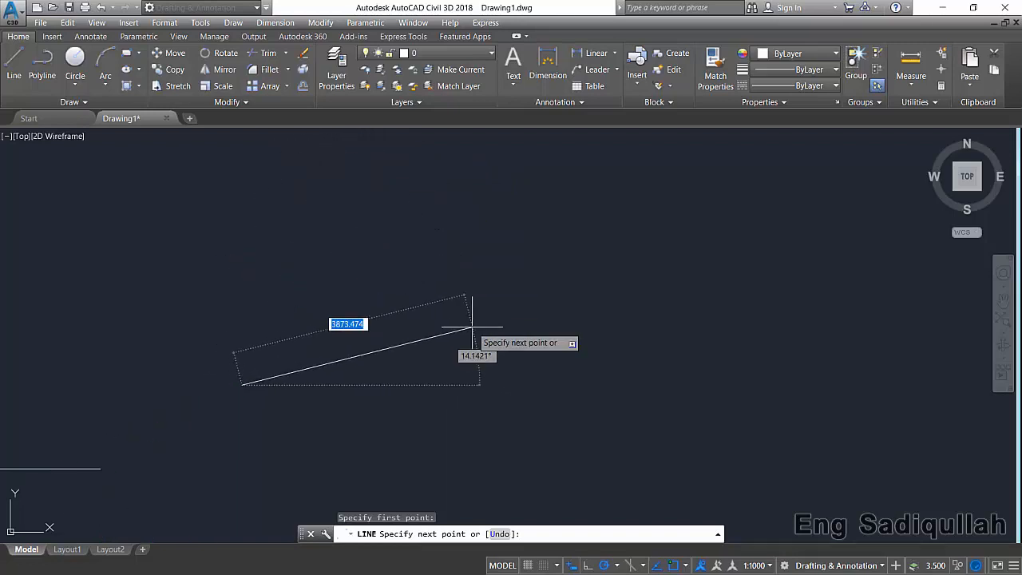
key("Return")
Delete all the additional polar angles in the tracking settings and apply the change
left_click(619, 566)
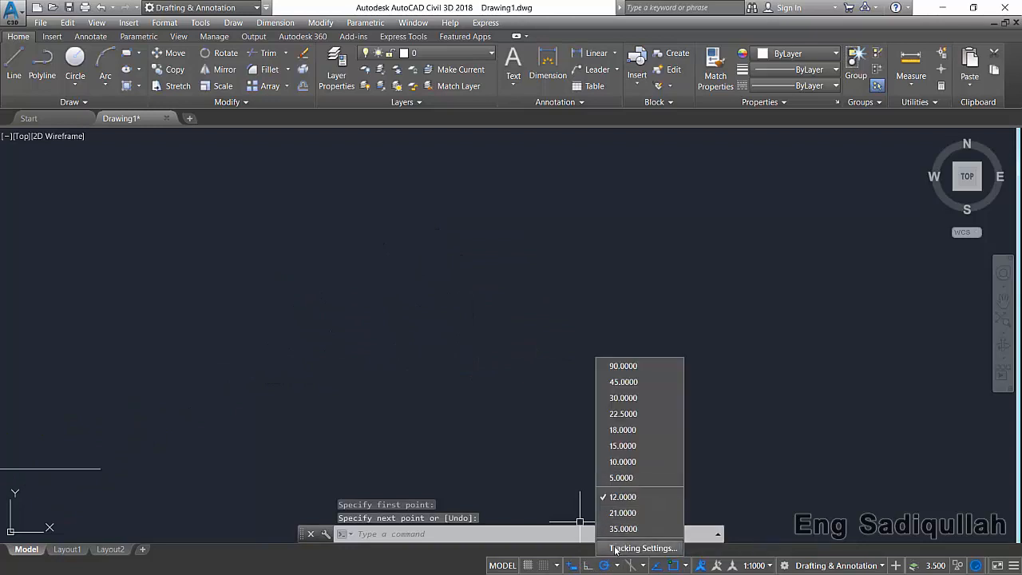
left_click(643, 548)
left_click(293, 182)
left_click(377, 200)
left_click(311, 182)
left_click(377, 199)
left_click(377, 199)
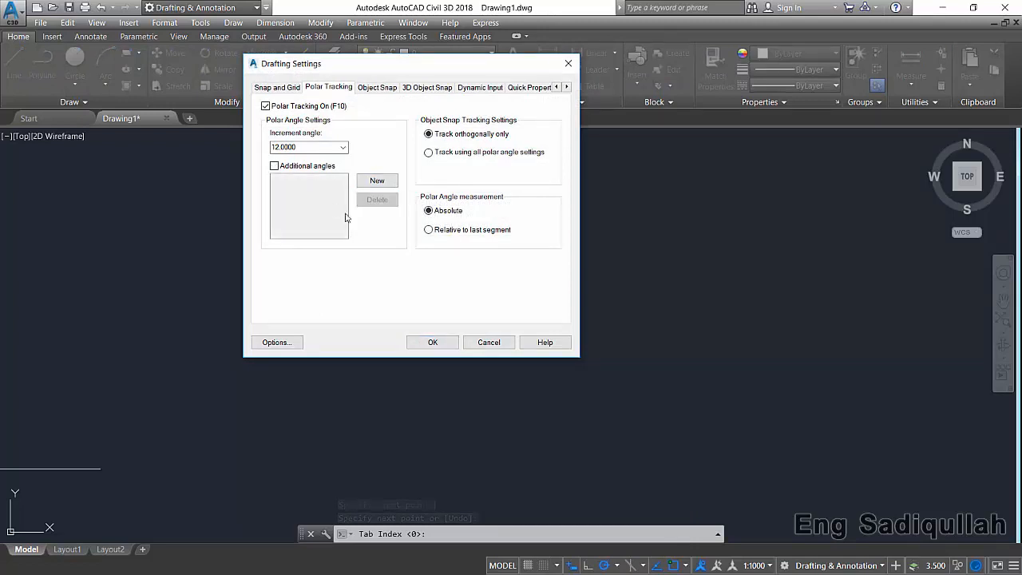
left_click(431, 342)
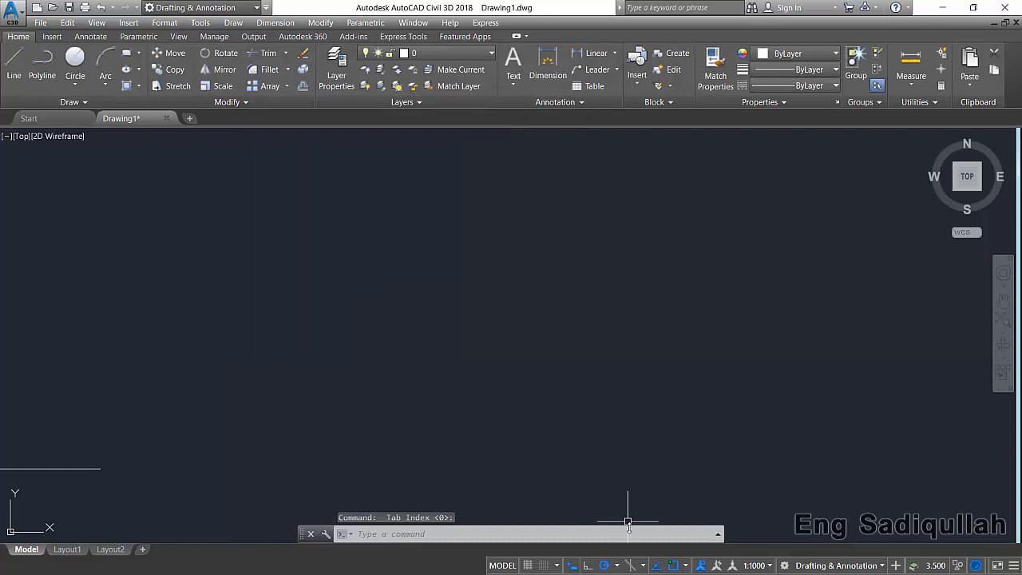
Review the polar angle list and the object snap tracking options in the tracking settings, leaving them unchanged
left_click(617, 566)
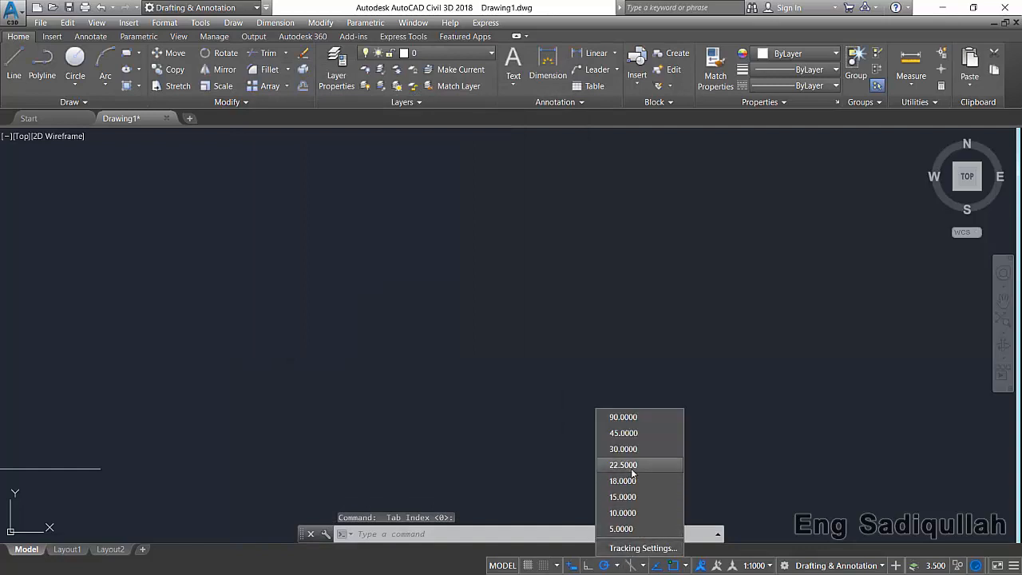
left_click(640, 549)
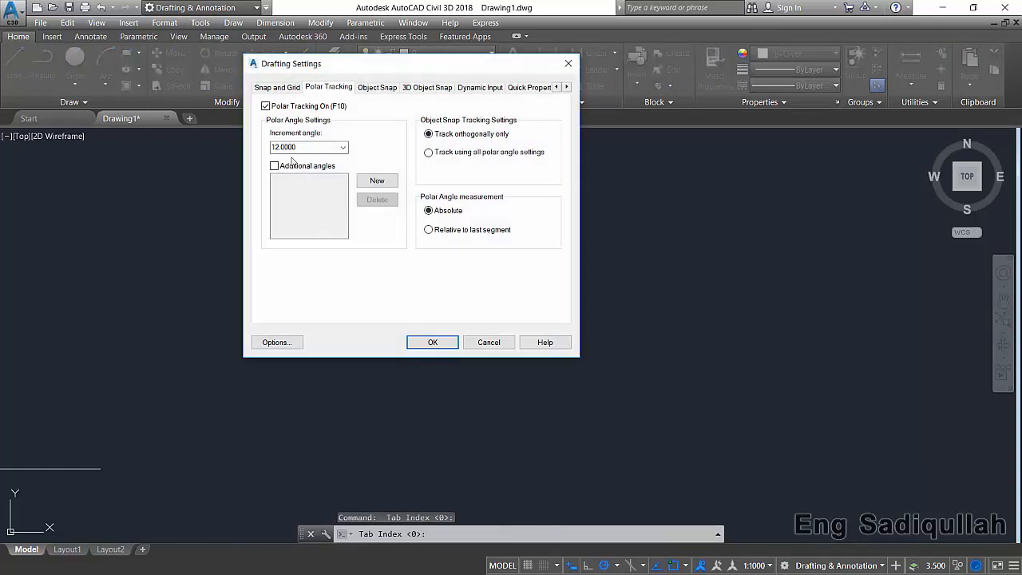
left_click_drag(397, 73, 309, 57)
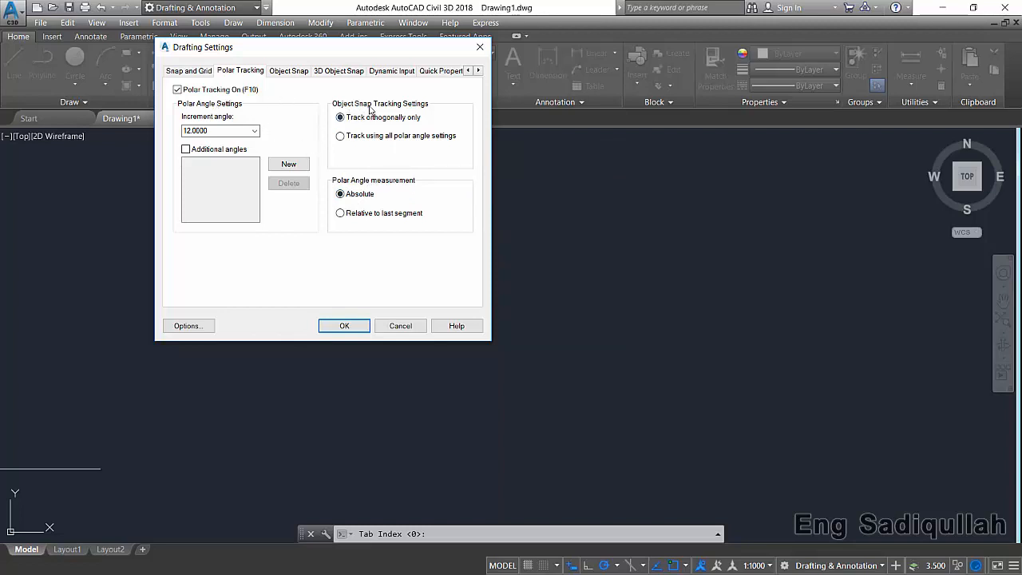
left_click(401, 326)
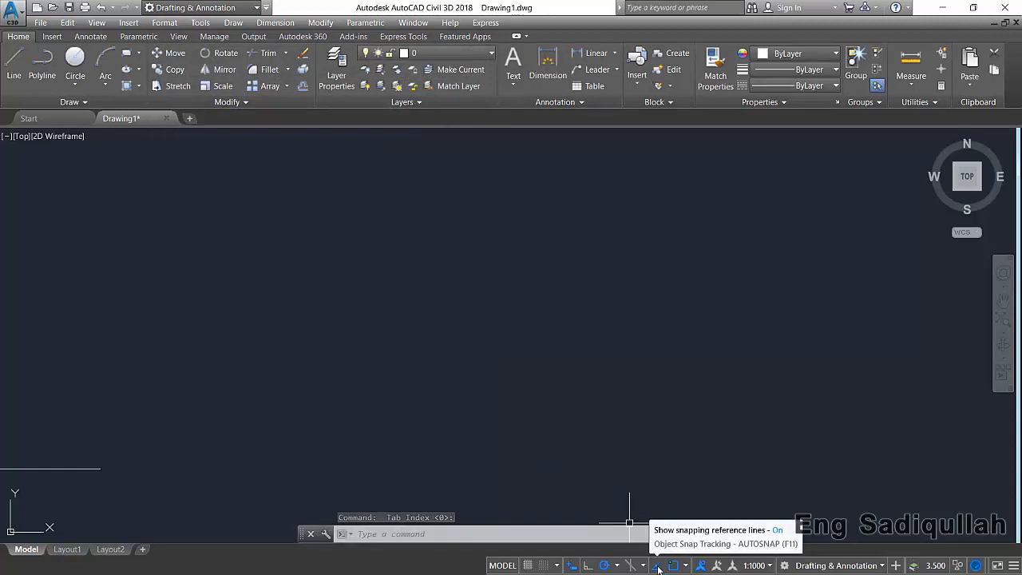
left_click(617, 567)
left_click(621, 550)
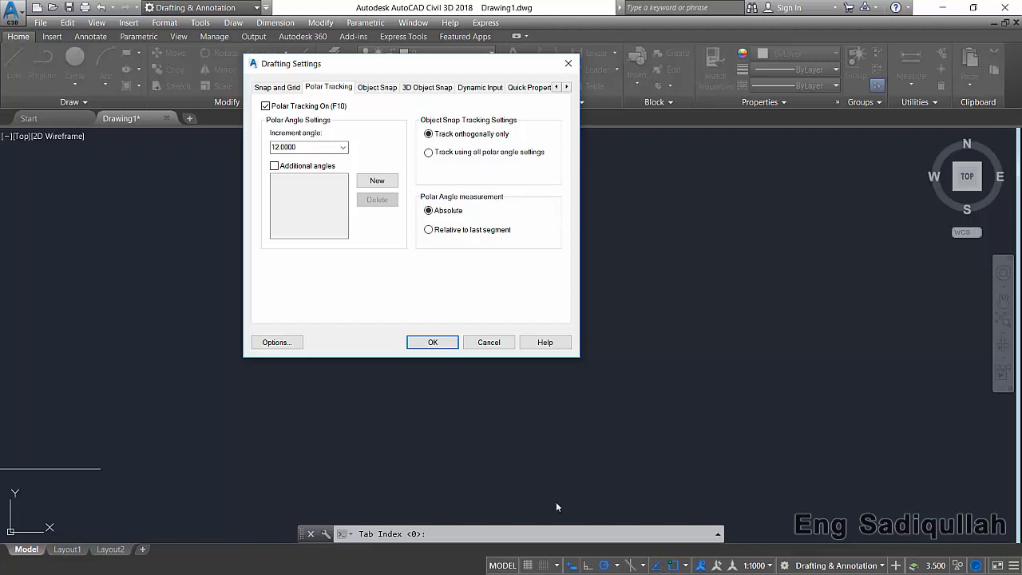
left_click(488, 345)
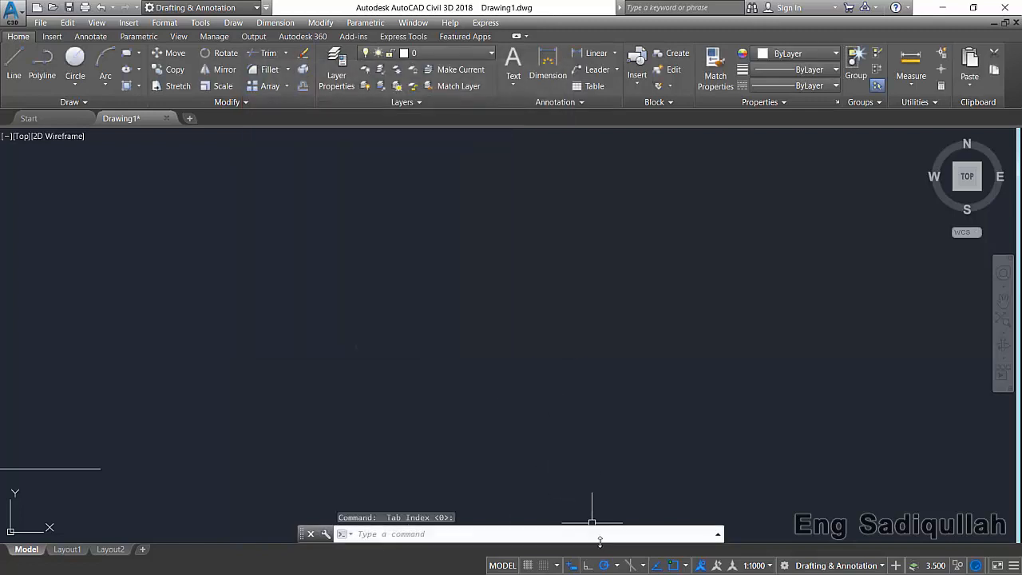
Turn polar tracking off and try object snap tracking from the end of the lowest horizontal line with the Line command
left_click(605, 566)
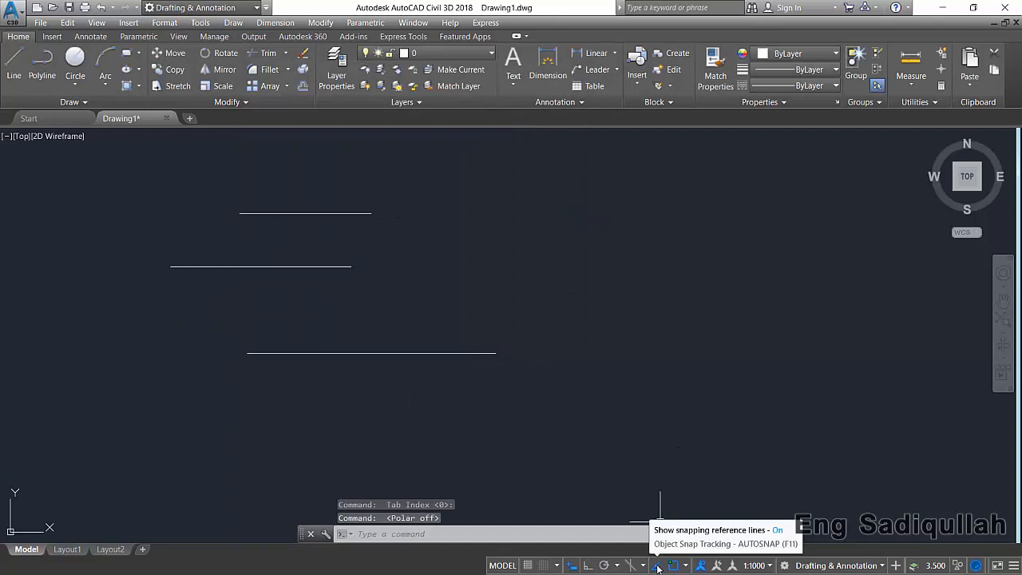
left_click(14, 63)
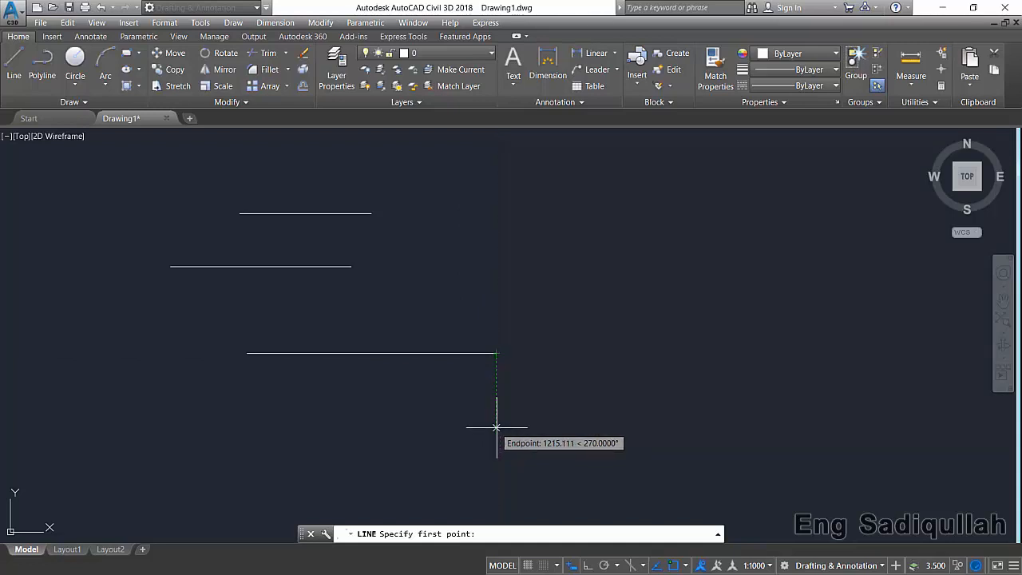
left_click(584, 324)
key("Escape")
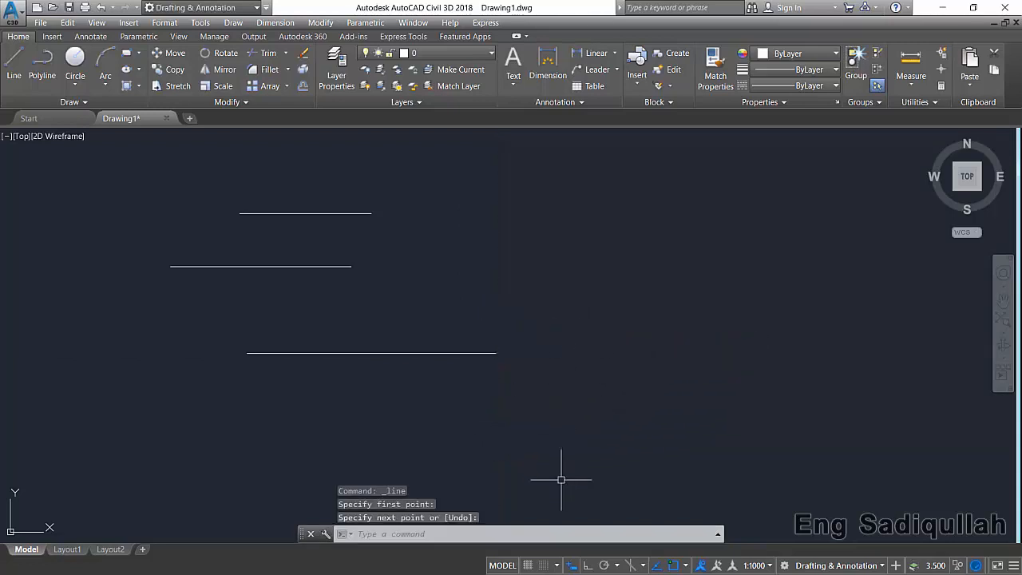
Set the polar increment angle to 30° and make object snap tracking use all polar angle settings
left_click(619, 566)
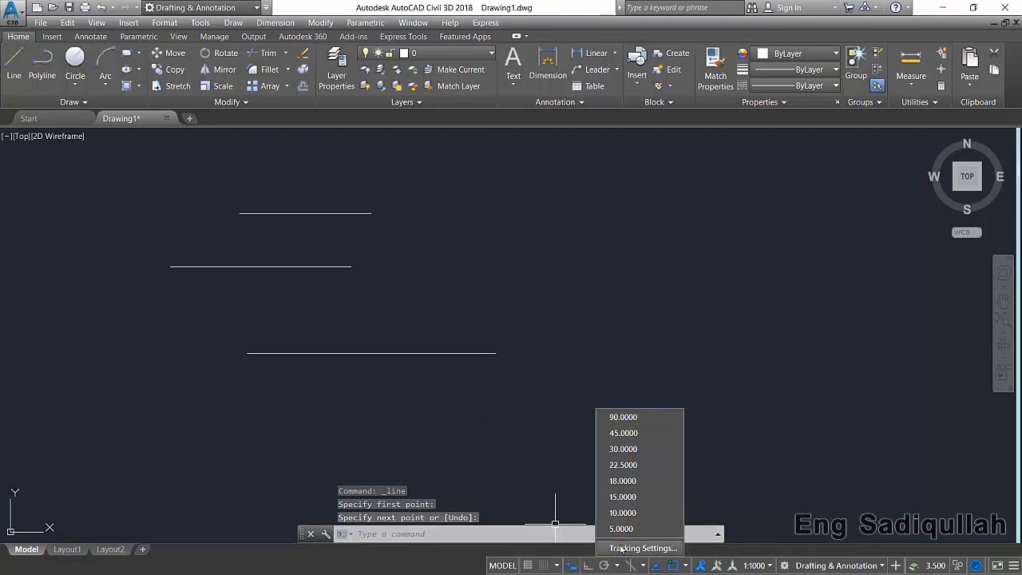
left_click(631, 549)
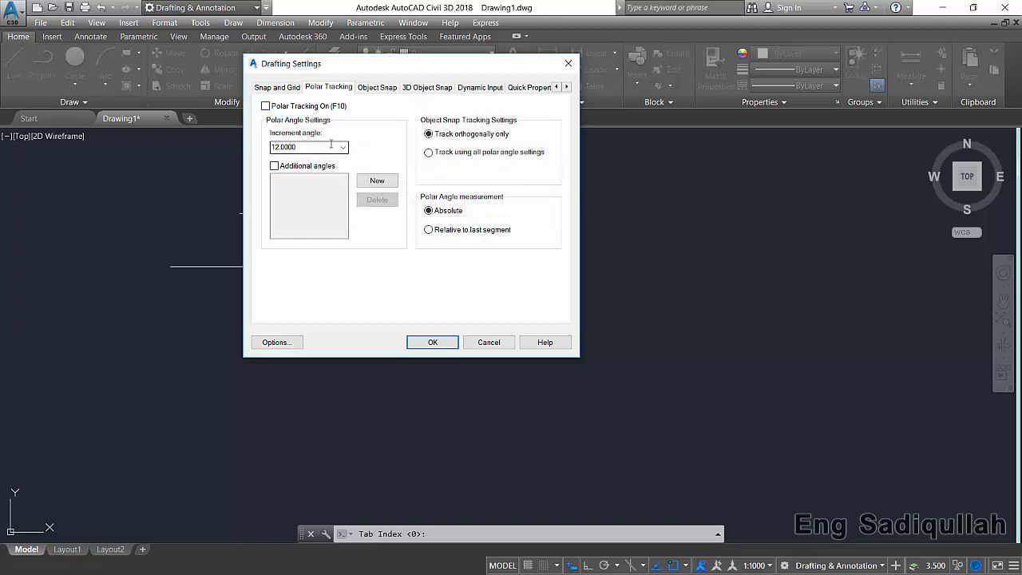
left_click(342, 147)
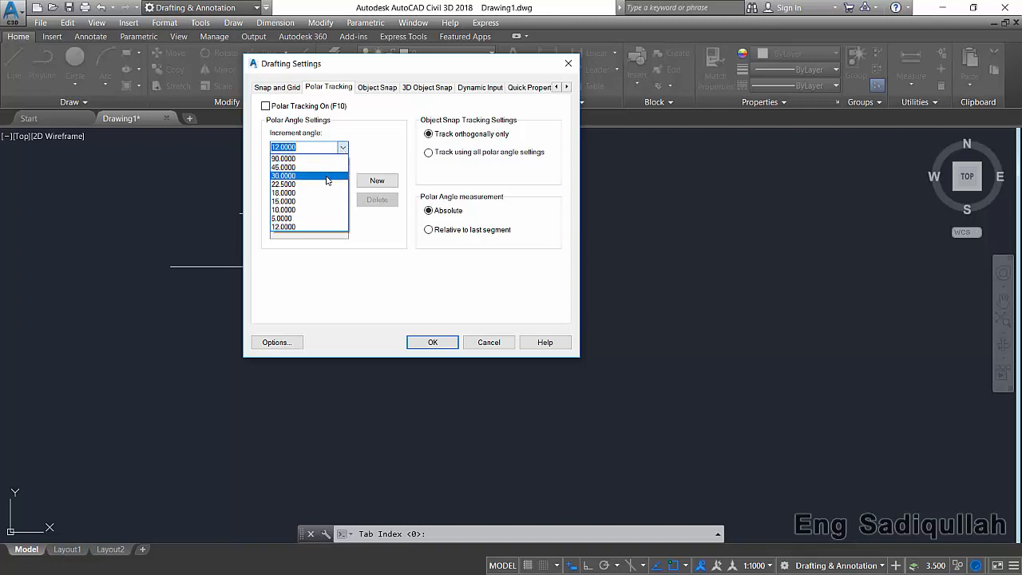
left_click(318, 176)
left_click(430, 152)
left_click(439, 345)
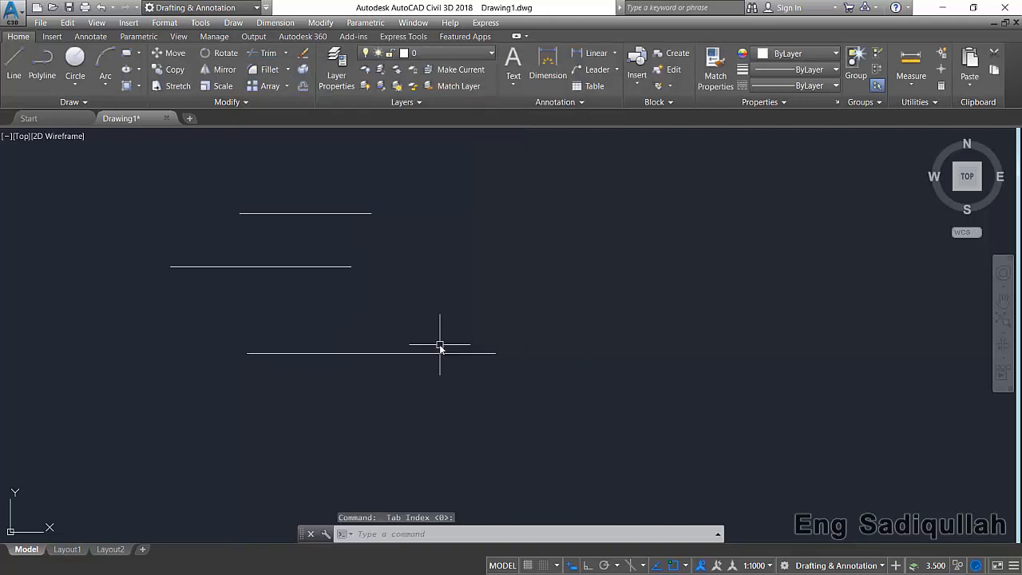
Draw a vertical line and a horizontal line joined at a corner, beside the three horizontal lines
middle_click_drag(455, 327, 379, 319)
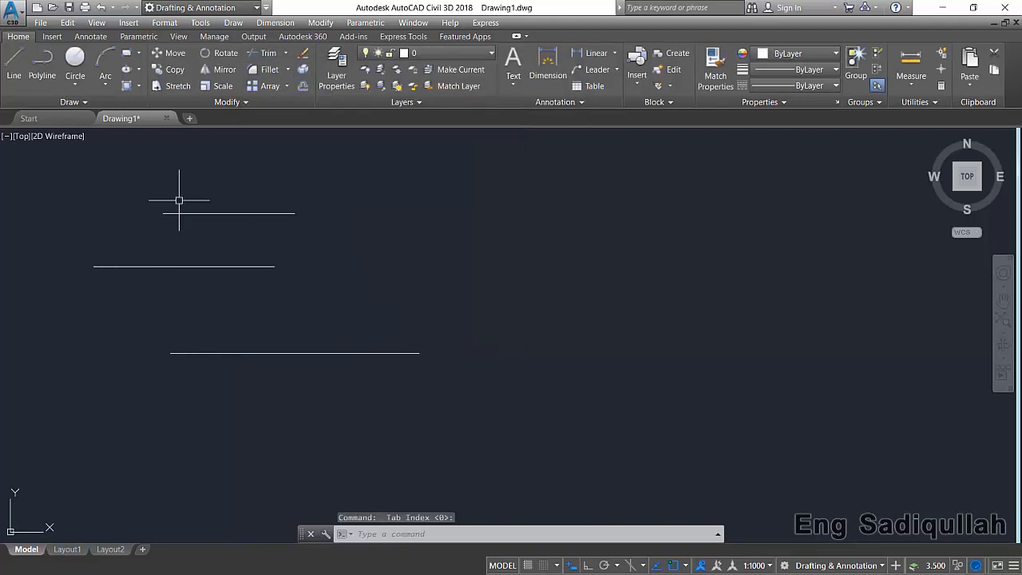
left_click(24, 76)
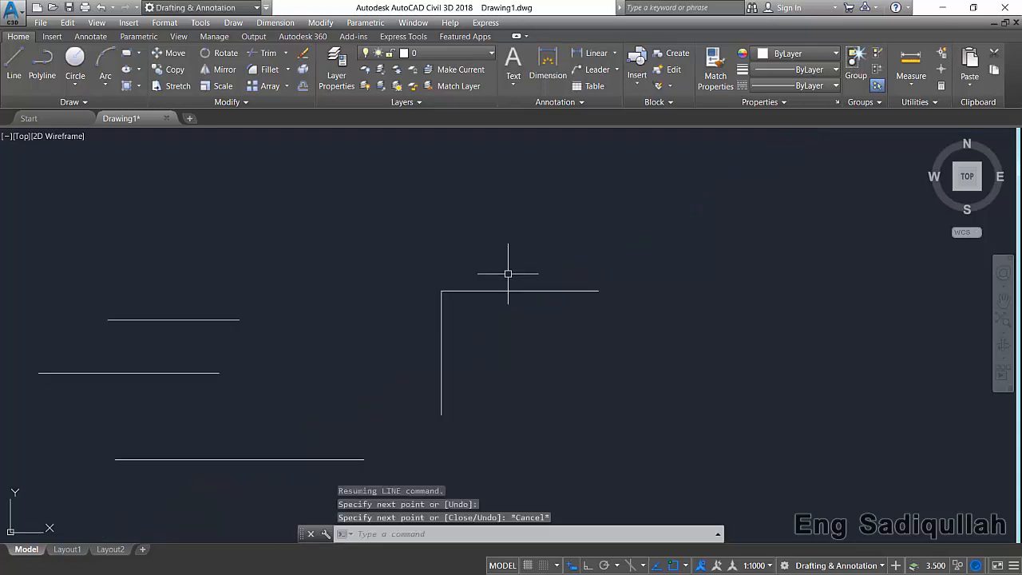
Draw a single vertical line with Ortho in the empty area beside the L-shaped lines
middle_click_drag(491, 324, 349, 274)
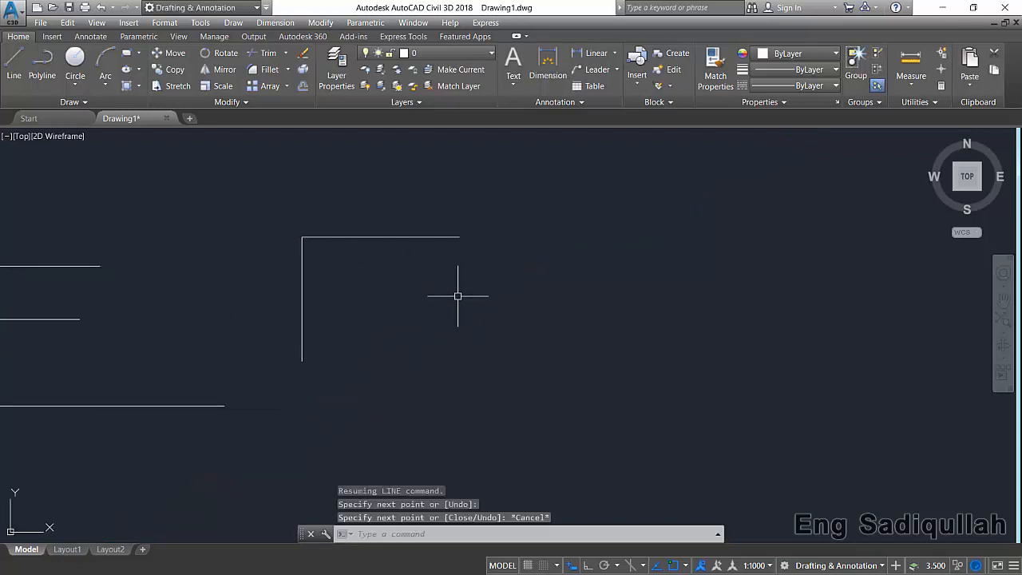
middle_click_drag(495, 306, 461, 312)
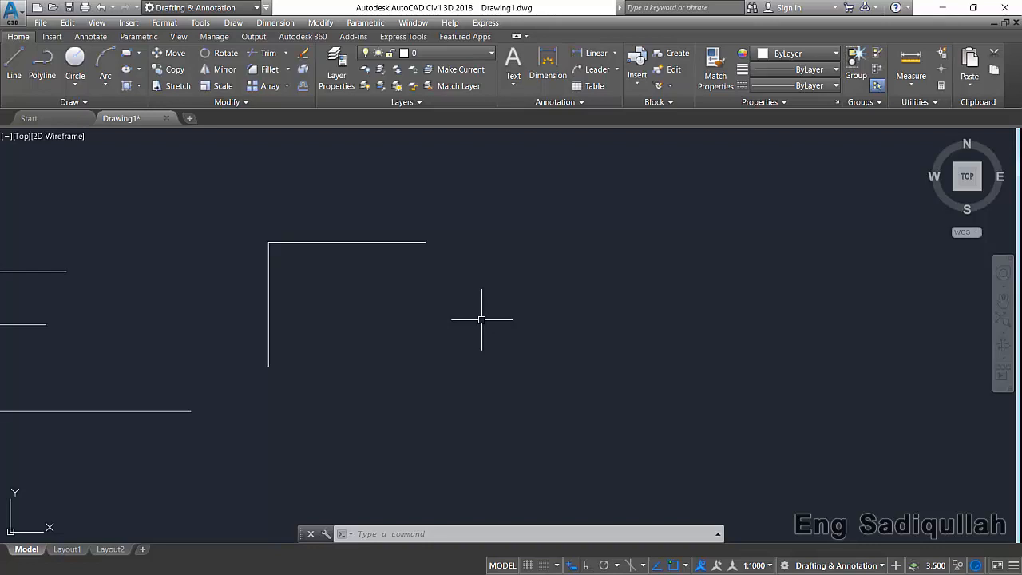
middle_click_drag(451, 313, 278, 324)
left_click(14, 64)
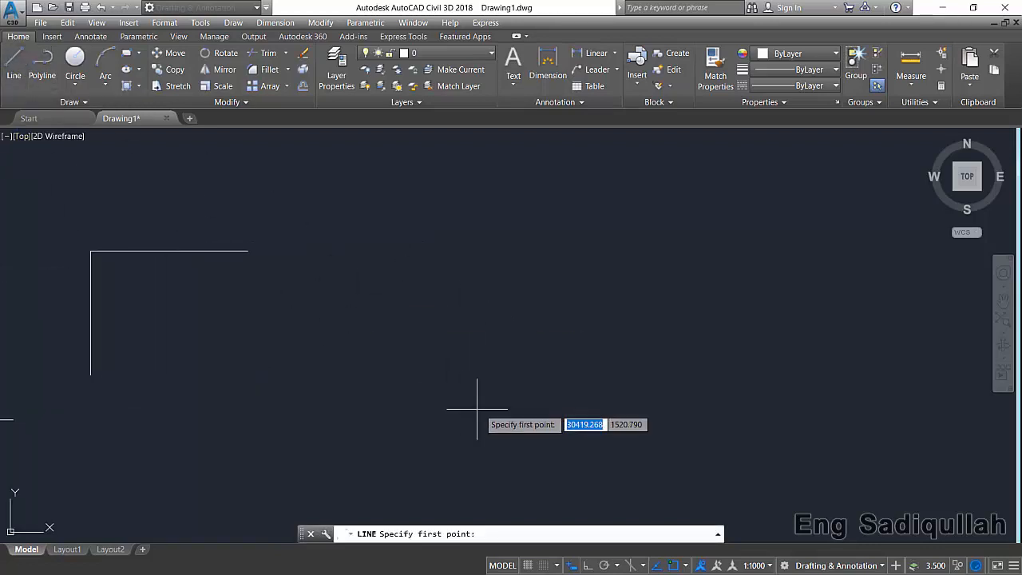
left_click(516, 428)
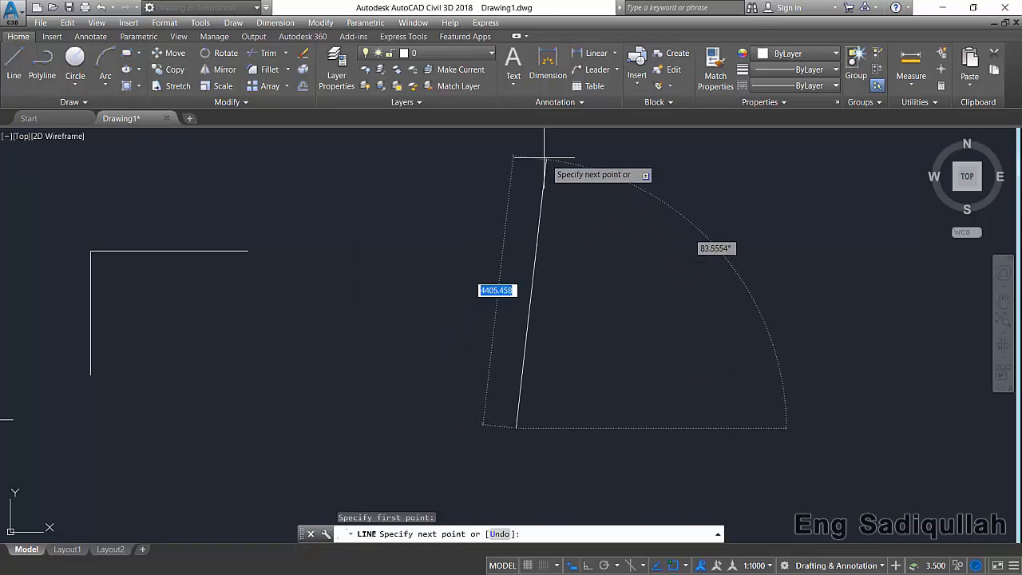
key("F8")
left_click(544, 182)
middle_click_drag(583, 201, 386, 234)
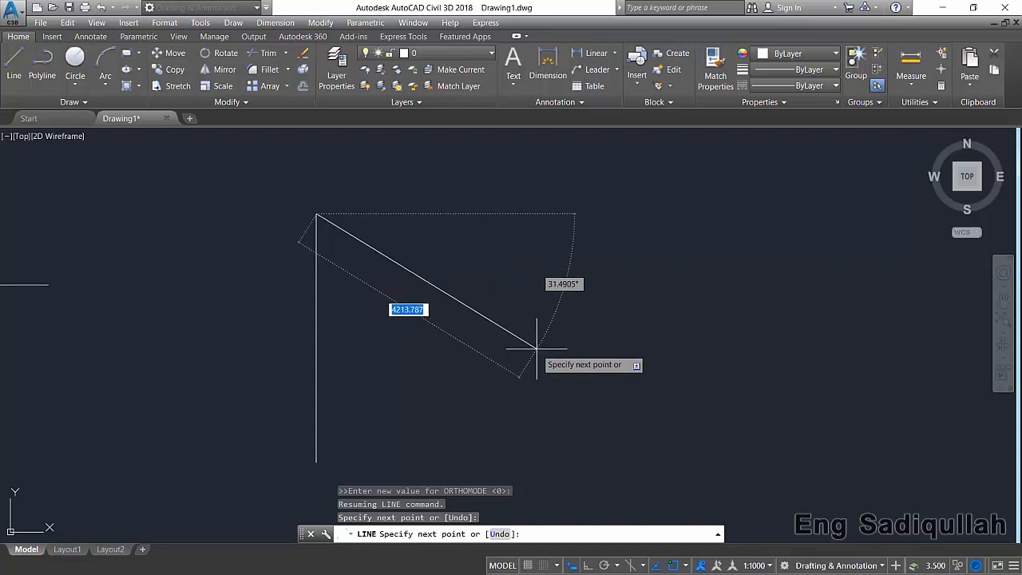
key("Return")
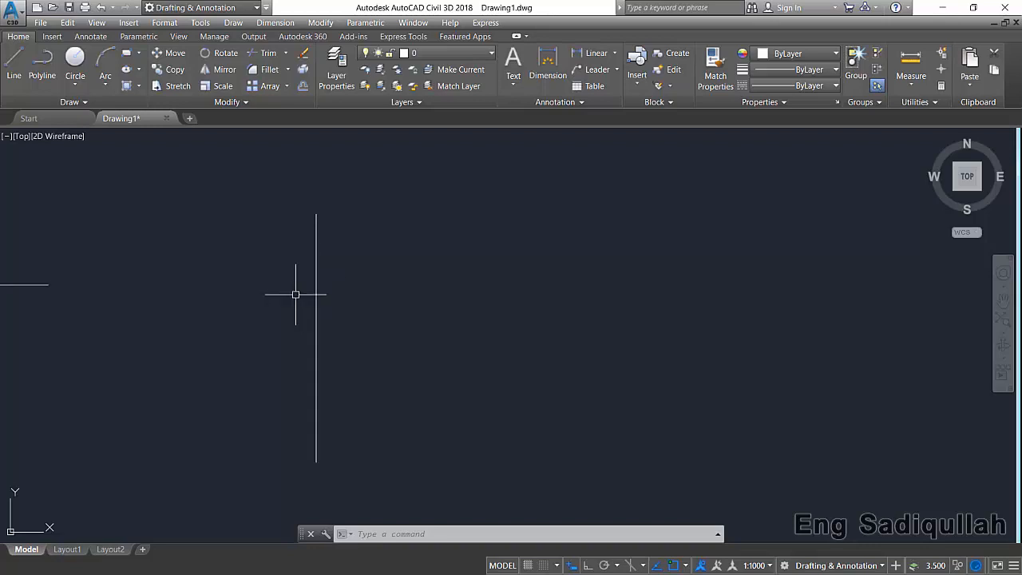
scroll(276, 300, "down", 3)
middle_click_drag(253, 326, 482, 324)
middle_click_drag(558, 267, 550, 266)
scroll(550, 315, "up", 5)
middle_click_drag(550, 315, 123, 364)
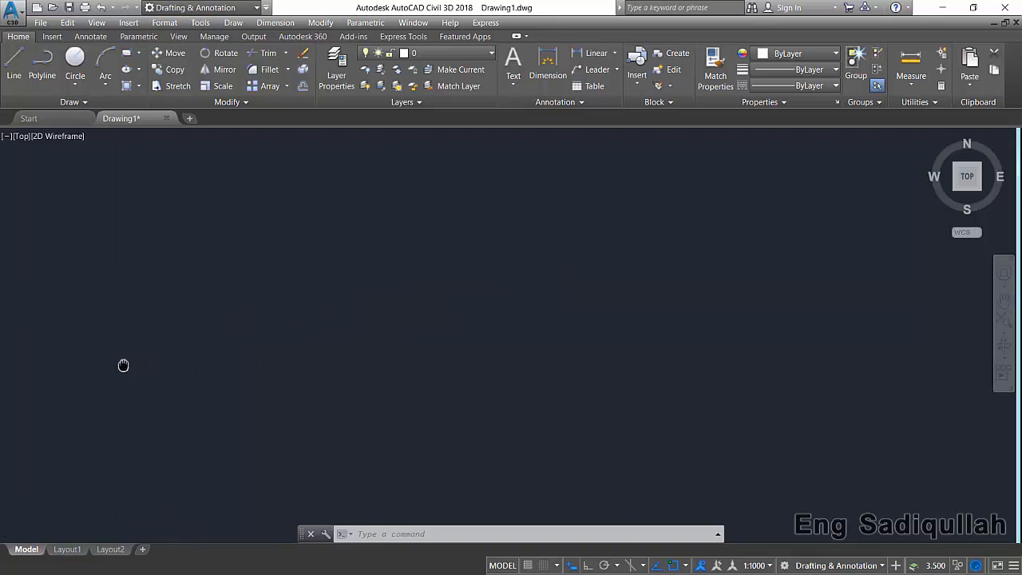
scroll(123, 364, "down", 2)
middle_click_drag(121, 361, 124, 348)
scroll(123, 348, "up", 2)
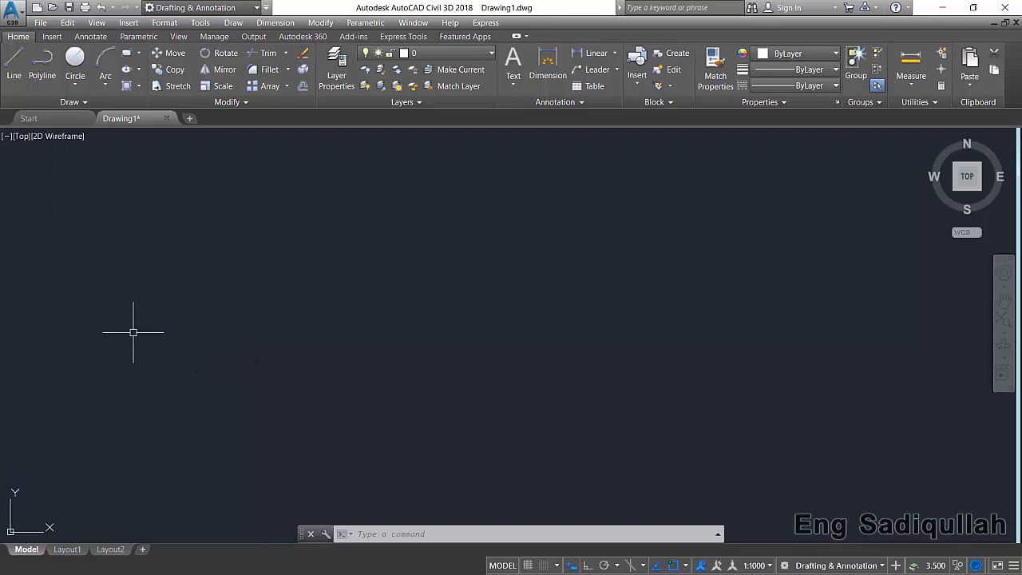
Set object snap tracking to track orthogonally only in the tracking settings and apply it
left_click(618, 565)
left_click(623, 549)
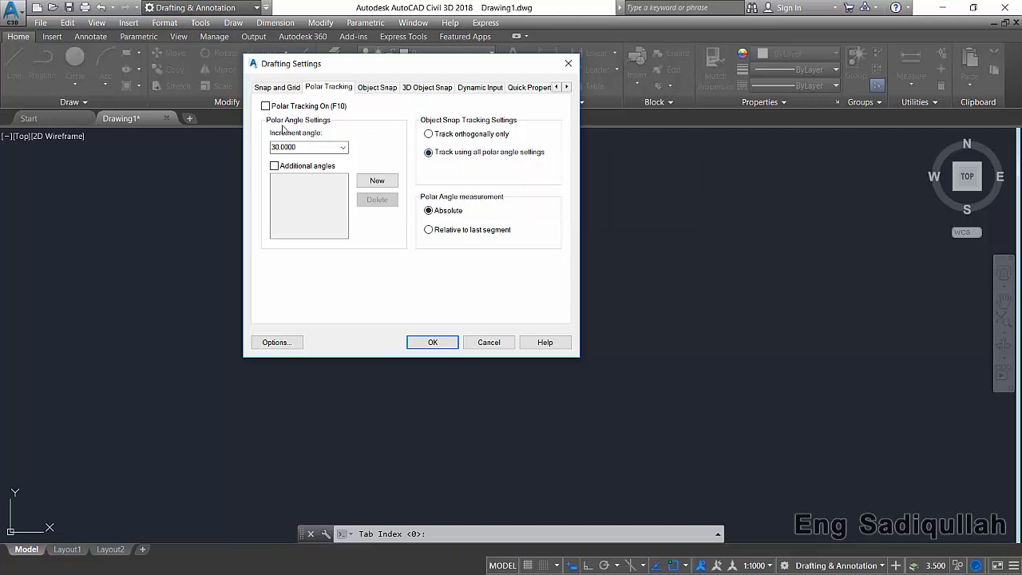
left_click(462, 135)
mouse_move(474, 213)
left_click(432, 342)
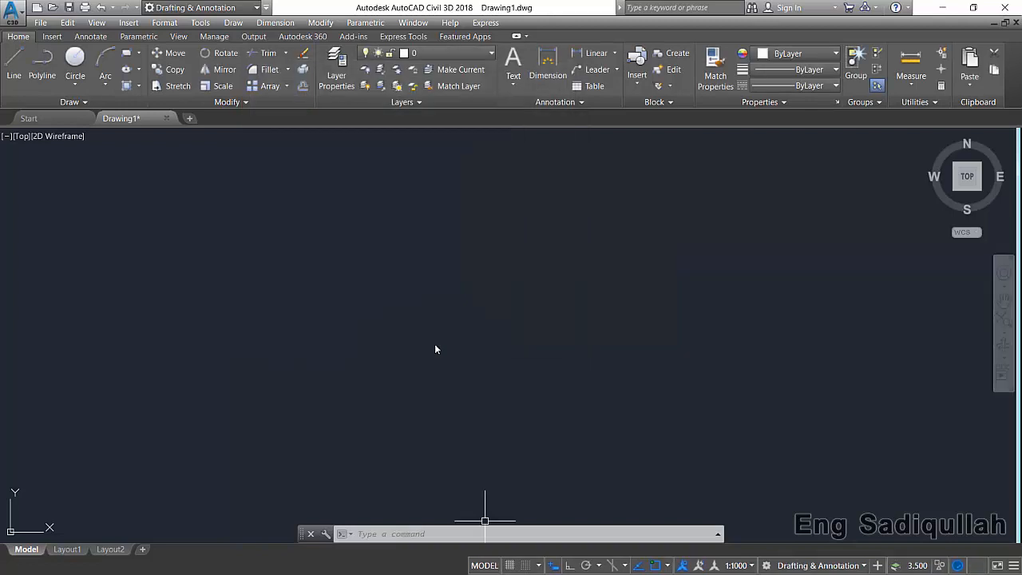
left_click(14, 66)
left_click(205, 324)
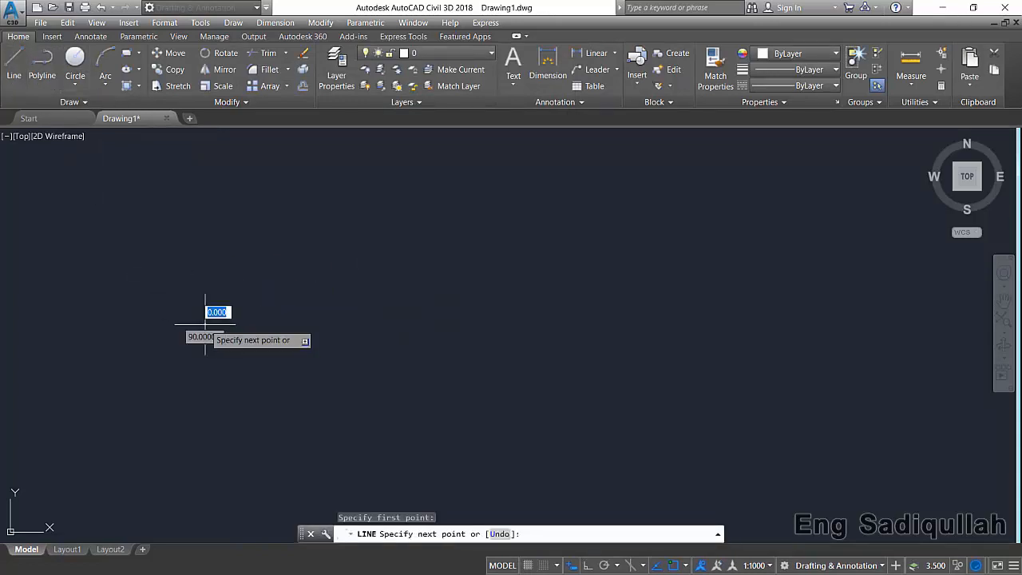
key("Escape")
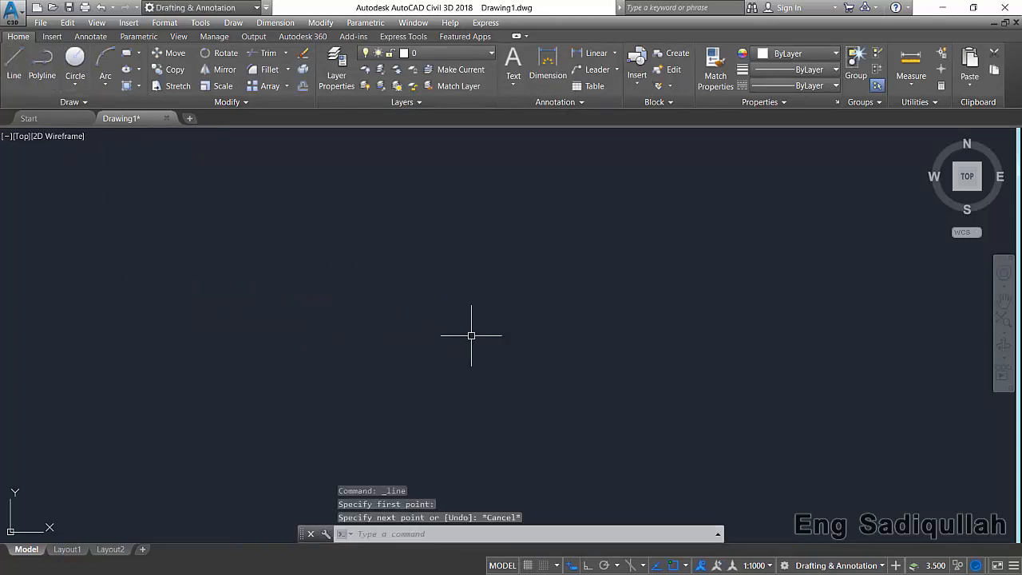
Turn on polar tracking and draw a single horizontal line in the empty area of the drawing
left_click(604, 565)
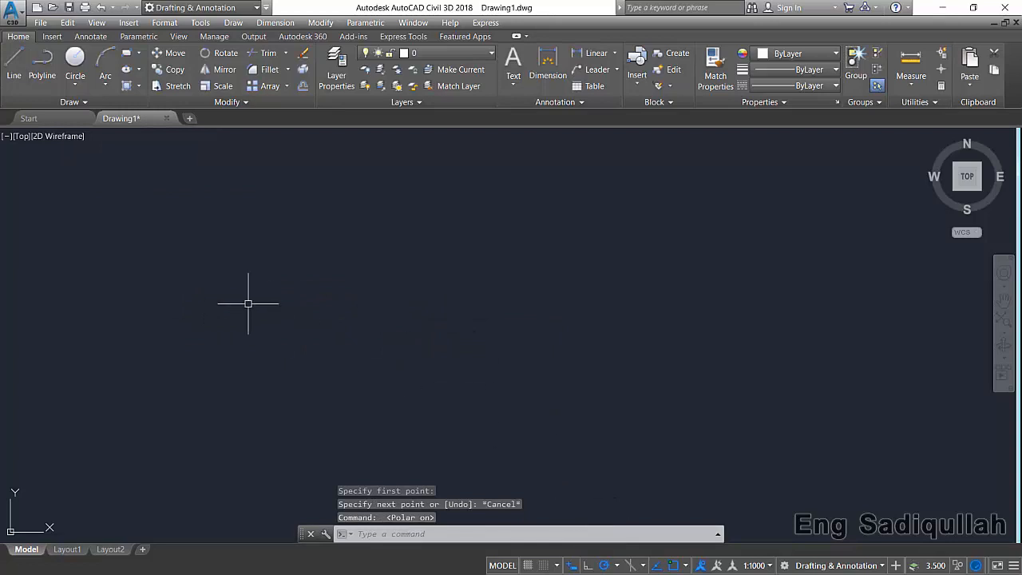
left_click(14, 65)
left_click(255, 348)
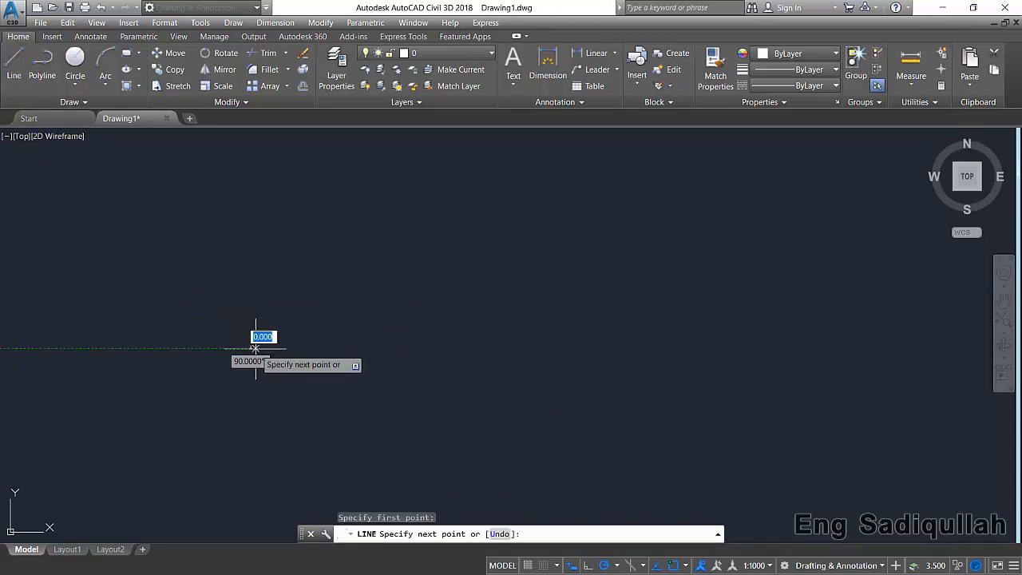
left_click(546, 348)
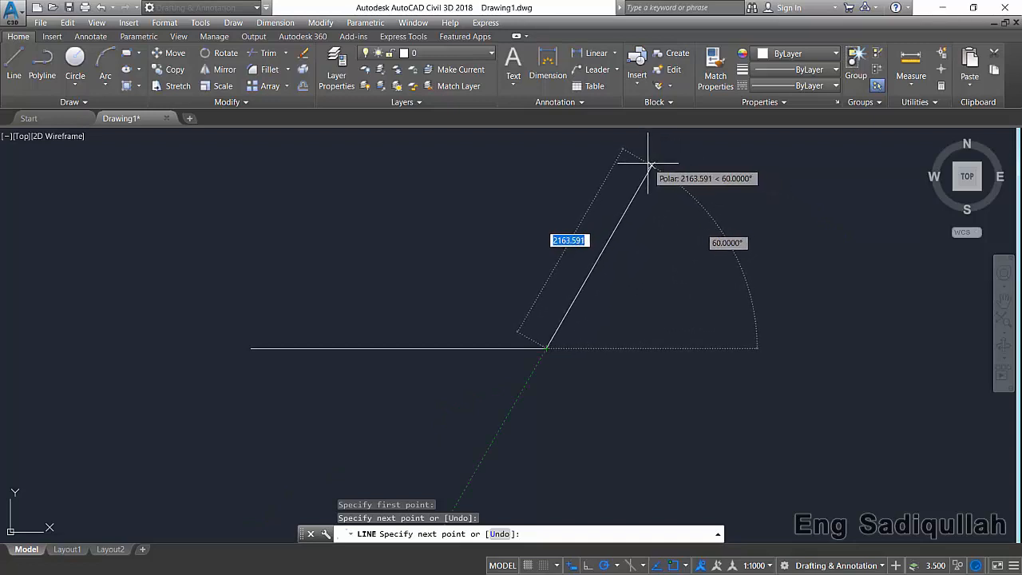
key("Return")
Draw a sloping line about 2800 units long at an angle of 10° above the new horizontal line
middle_click_drag(610, 285, 420, 340)
left_click(16, 63)
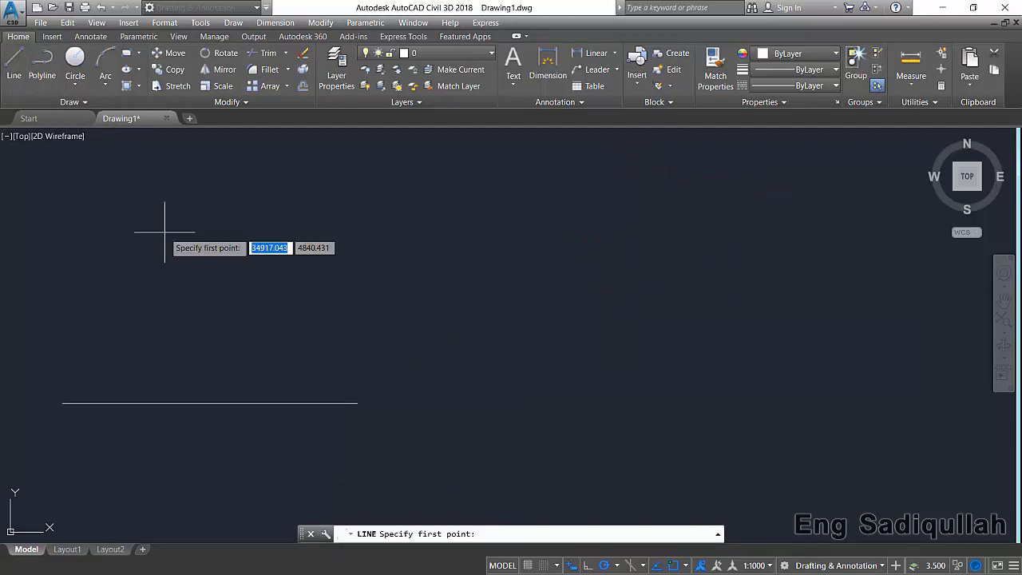
left_click(233, 344)
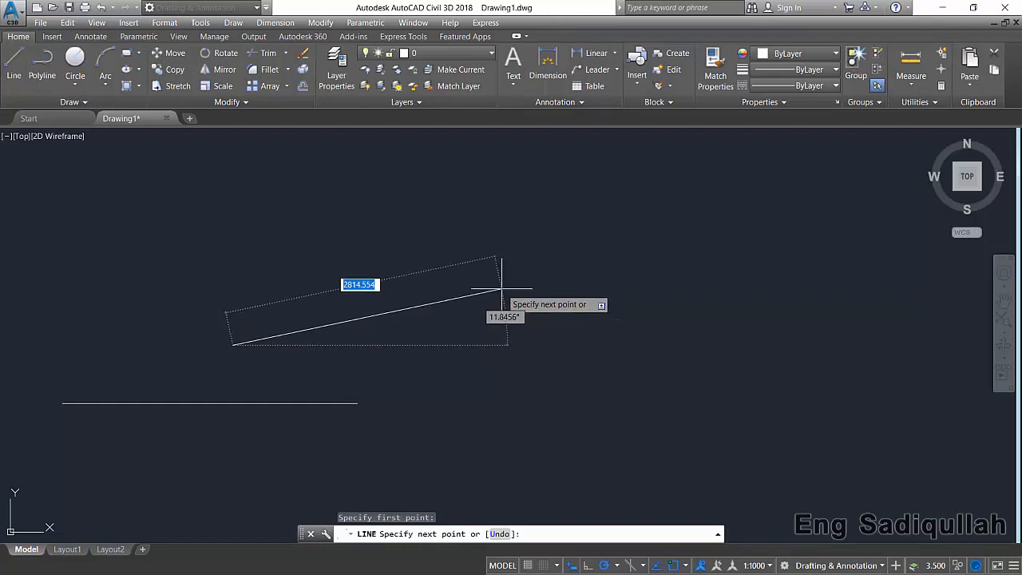
key("Tab")
type("10")
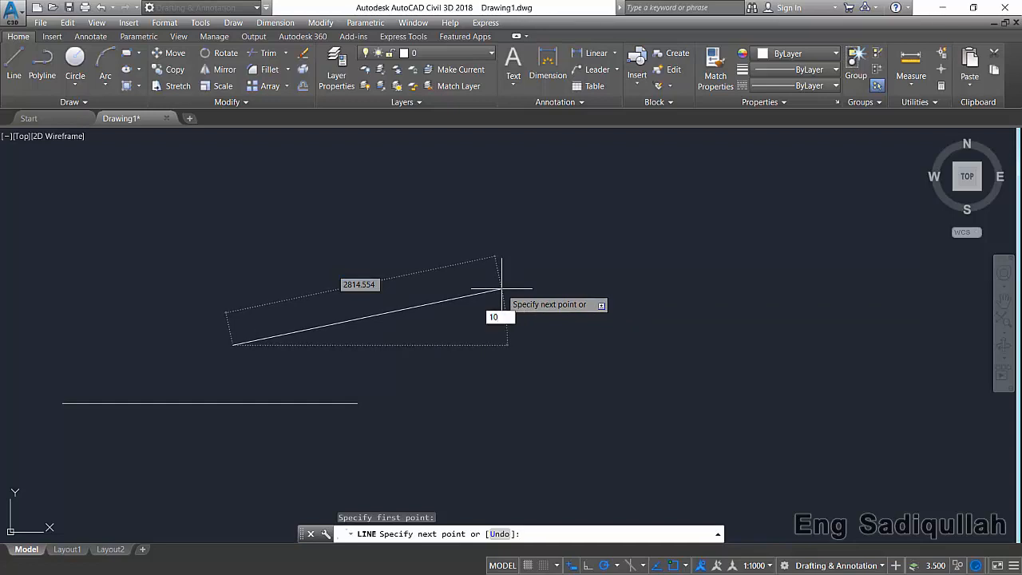
key("Return")
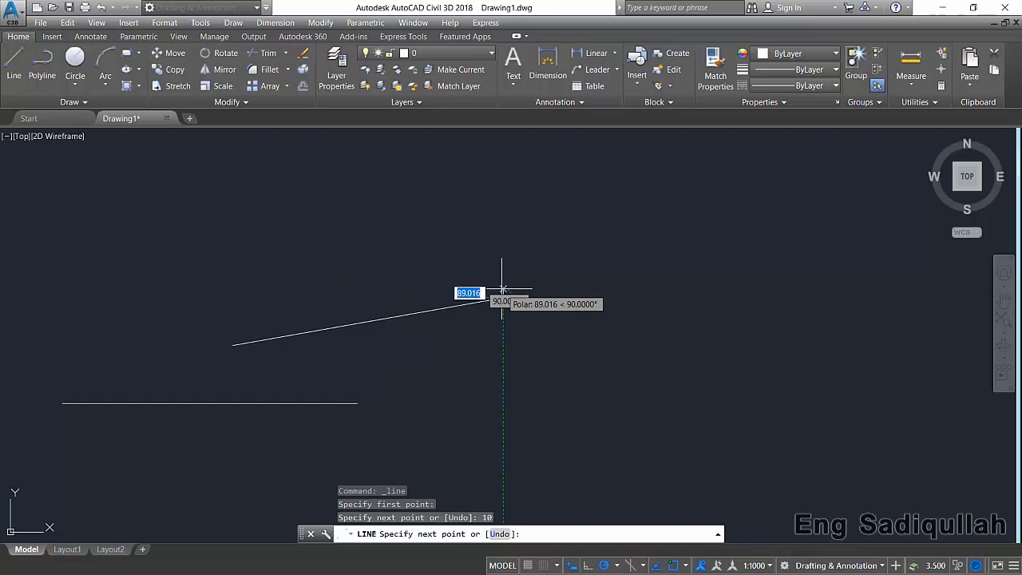
middle_click_drag(671, 301, 554, 334)
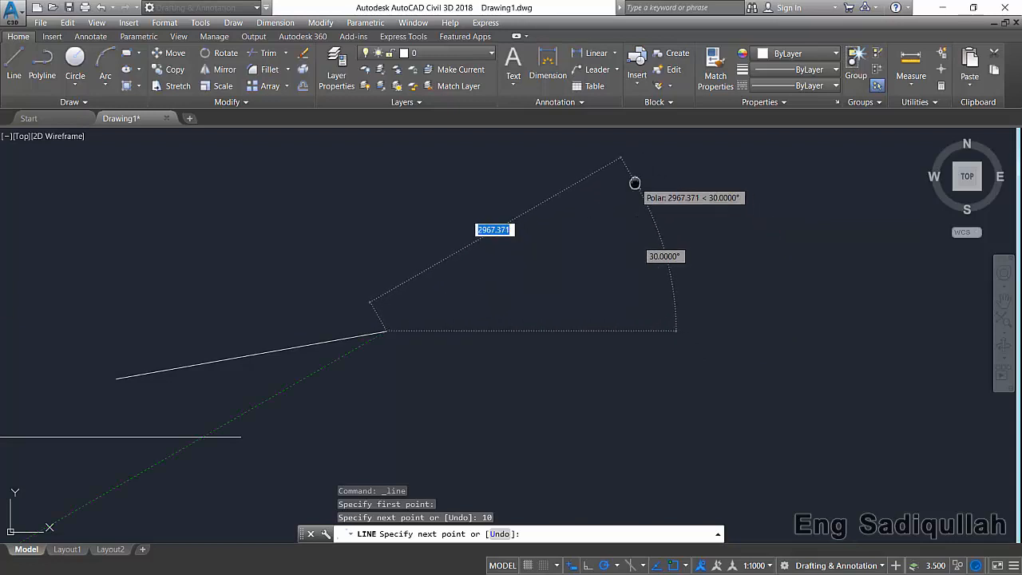
scroll(628, 232, "down", 2)
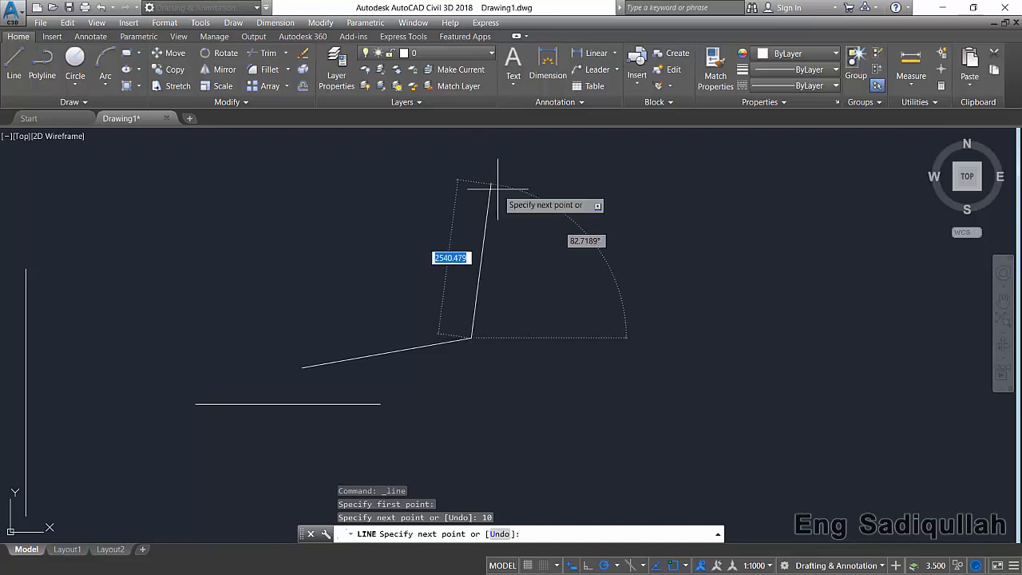
key("Return")
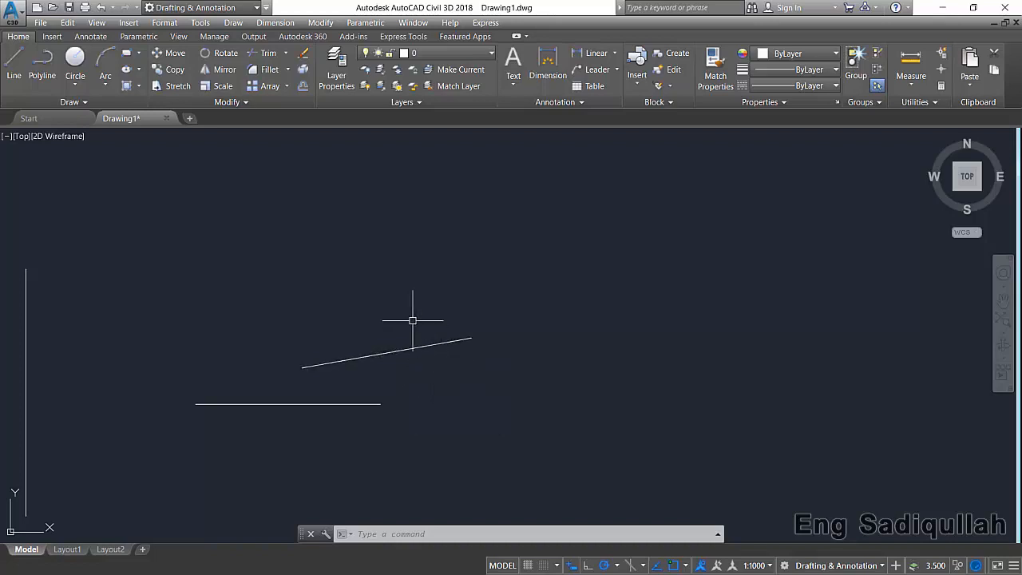
Set the polar angle measurement to be relative to the last segment in the tracking settings and apply it
left_click(617, 565)
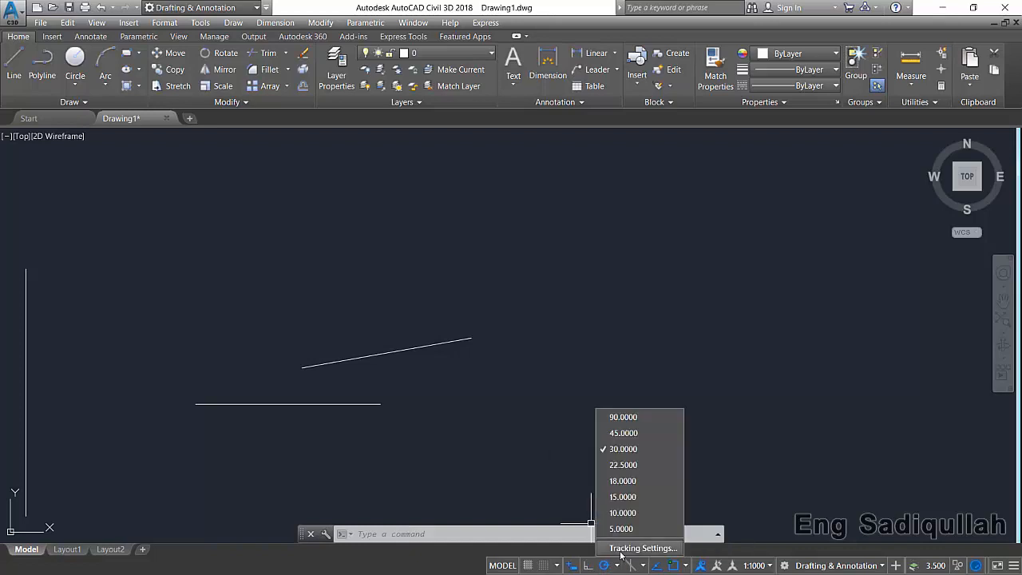
left_click(612, 548)
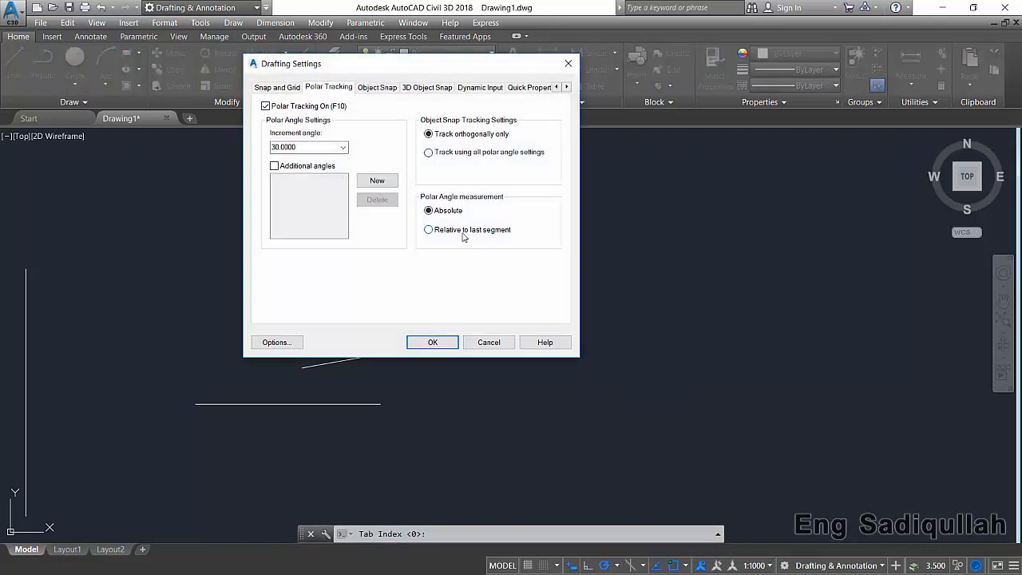
left_click(463, 231)
left_click(449, 345)
Try a line from the upper end of the 10° line to test the relative polar angles
left_click(13, 63)
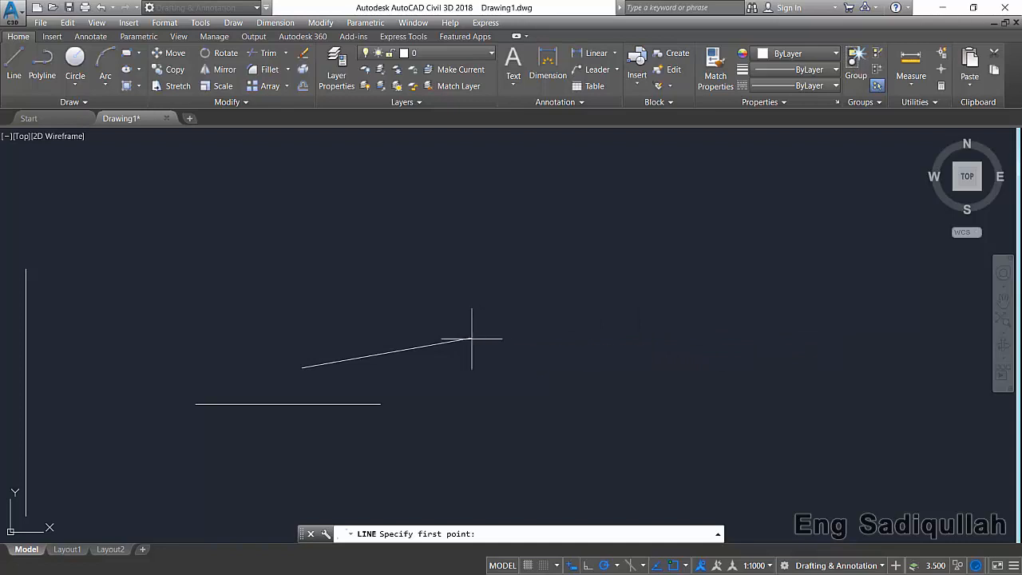
left_click(471, 338)
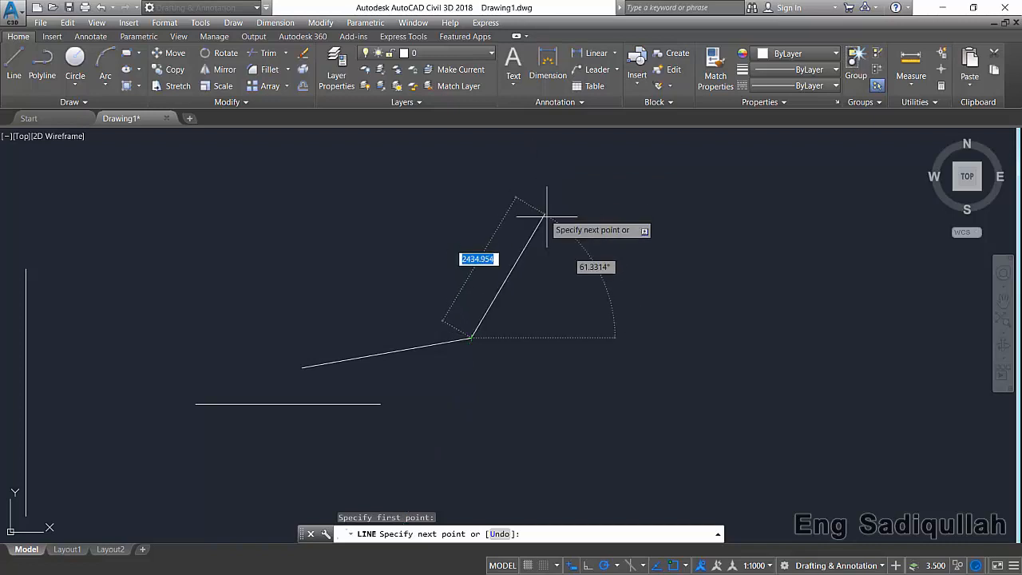
key("Escape")
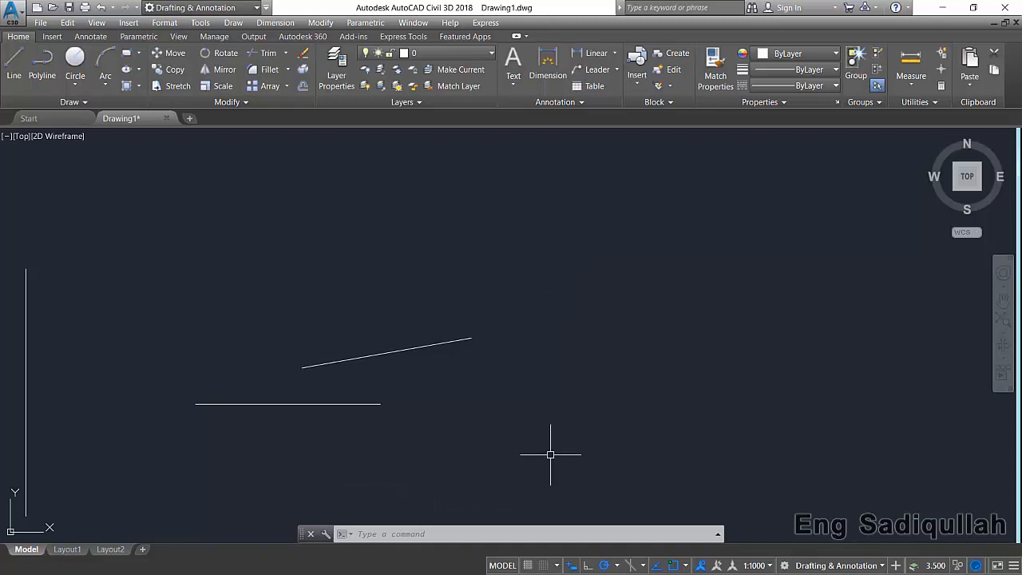
Open the tracking settings again to review the polar angle measurement options
left_click(617, 565)
left_click(626, 544)
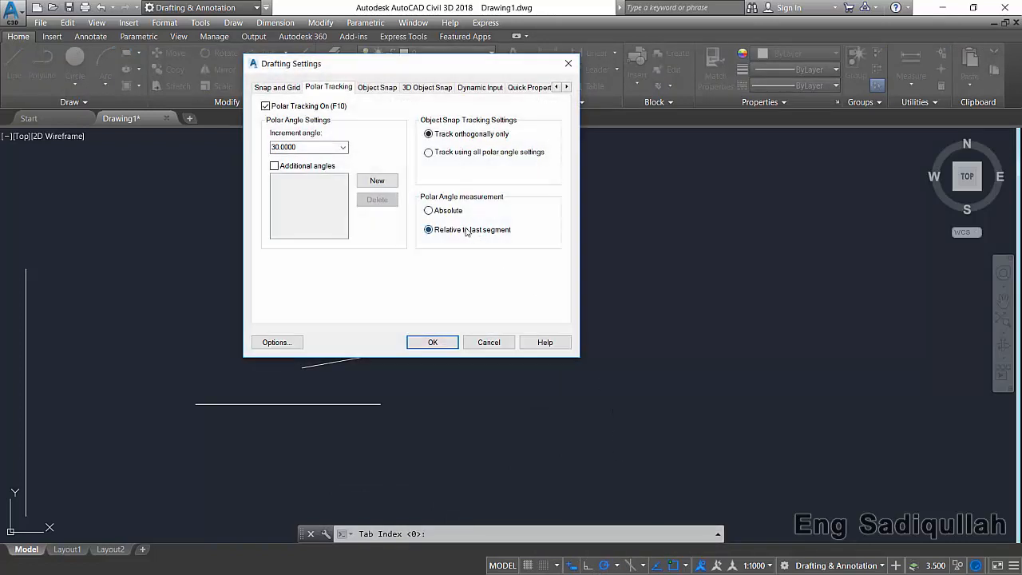